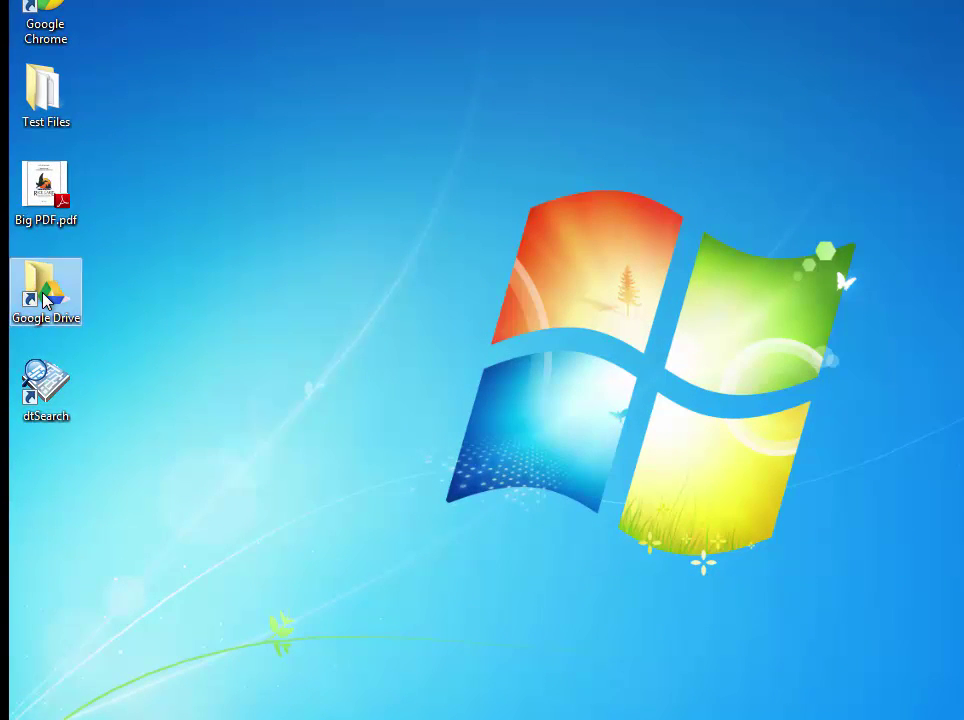
Inspect the target path of the desktop's Google Drive shortcut and view the files in the synced folder.
{"action": "right_click", "coordinate": [44, 300]}
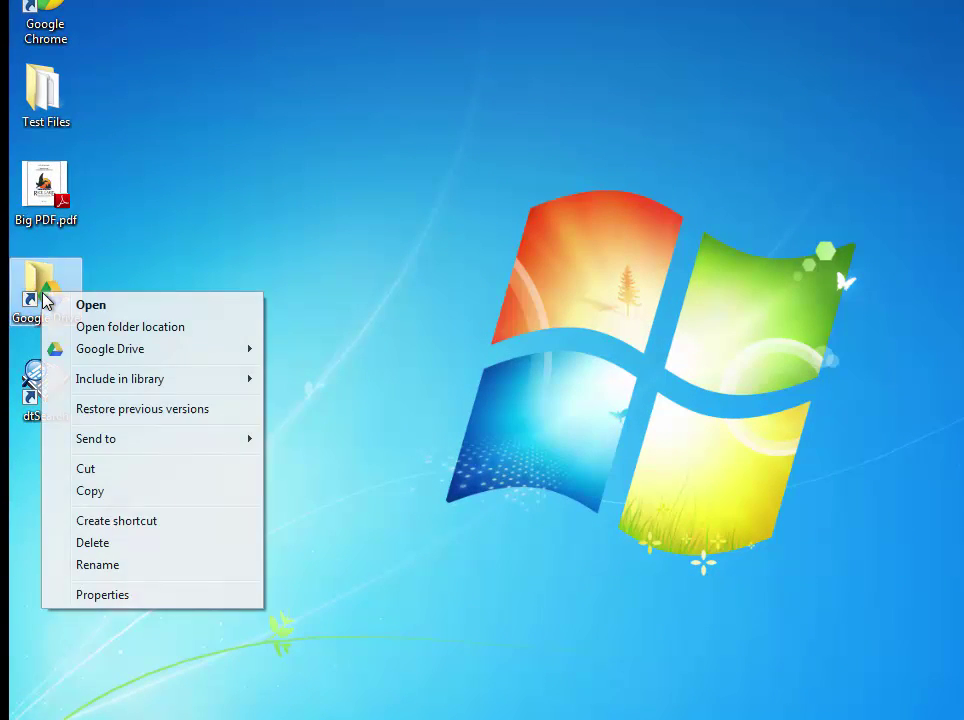
{"action": "left_click", "coordinate": [103, 595]}
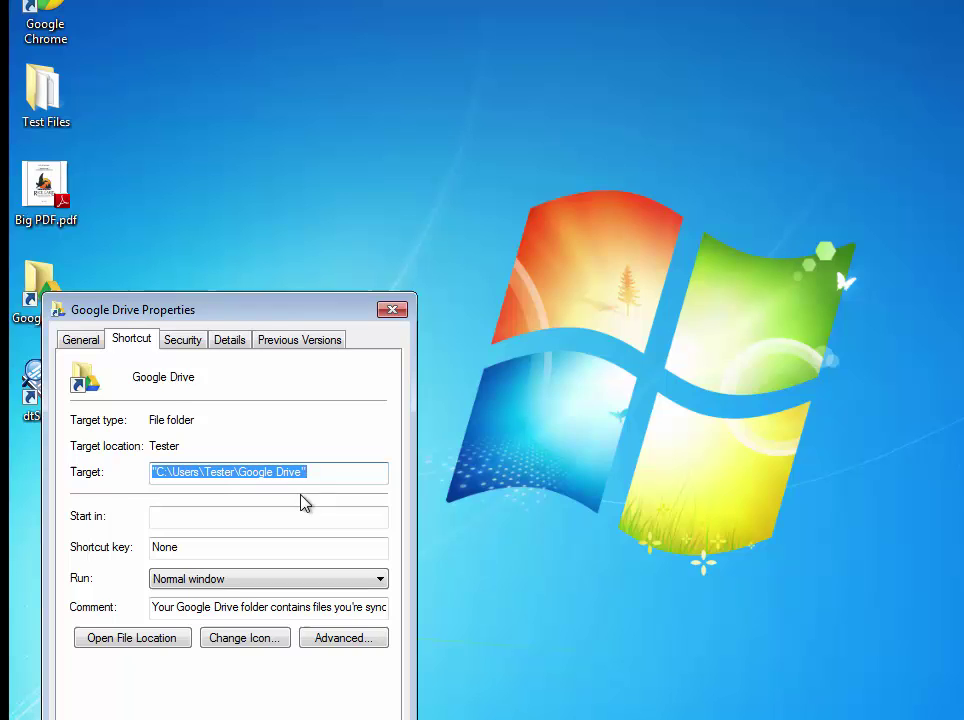
{"action": "left_click", "coordinate": [392, 310]}
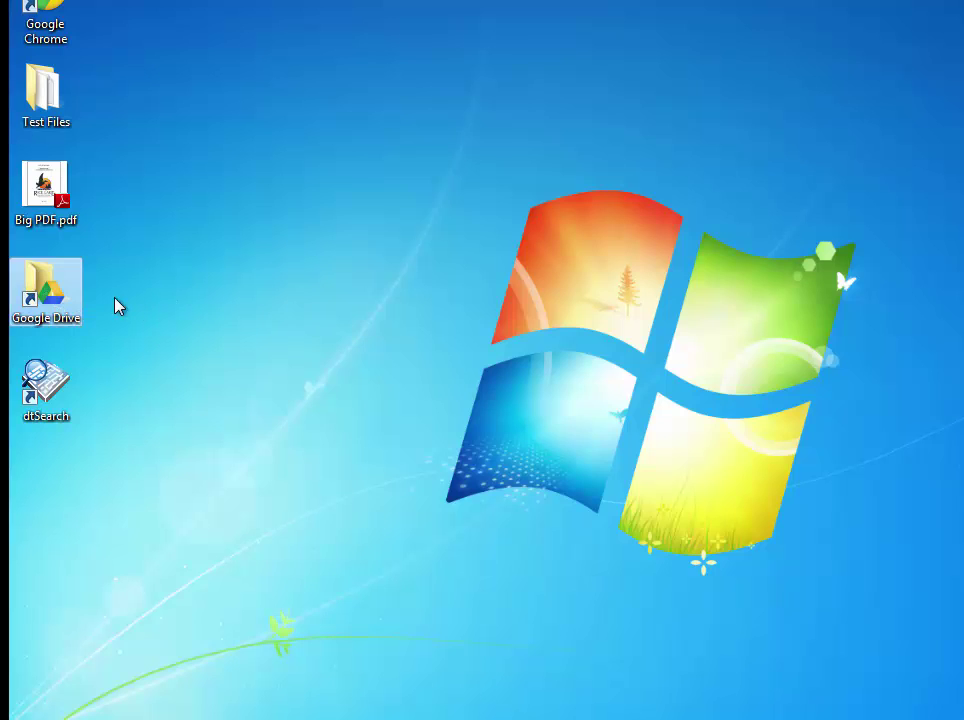
{"action": "double_click", "coordinate": [62, 298]}
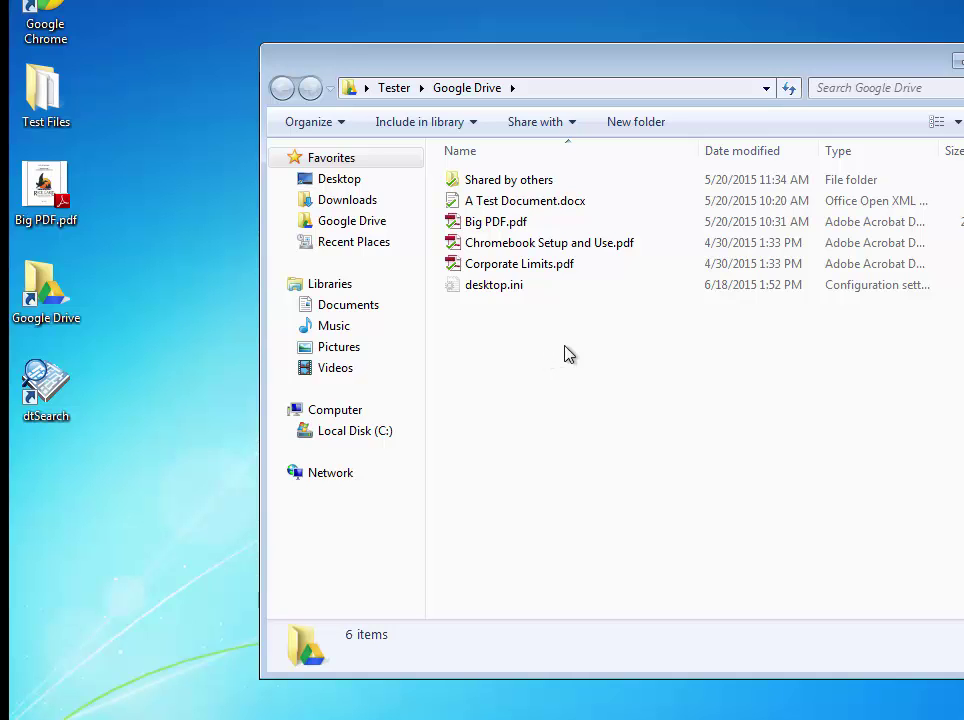
{"action": "left_click", "coordinate": [958, 60]}
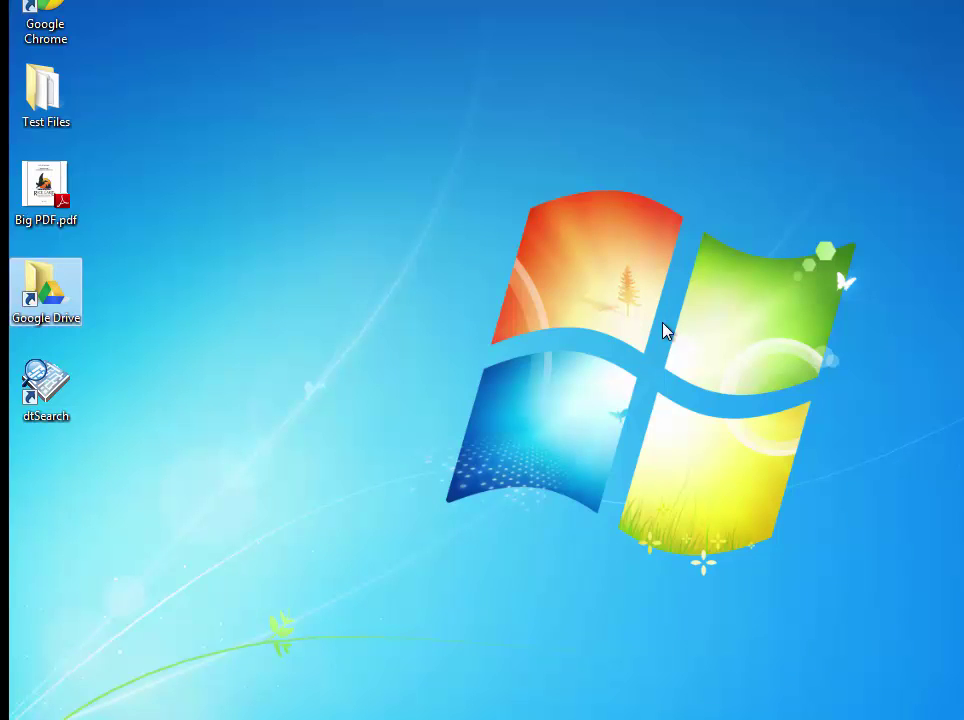
Open dtSearch, create an index named Google Drive in the default location, and agree to add documents to it.
{"action": "double_click", "coordinate": [53, 390]}
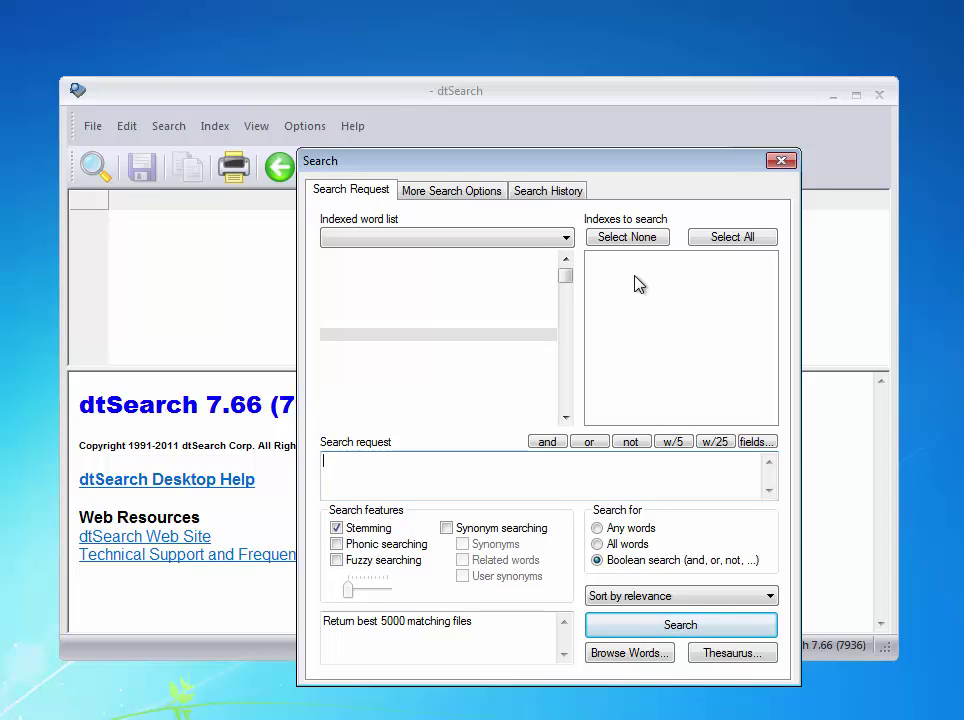
{"action": "left_click", "coordinate": [781, 163]}
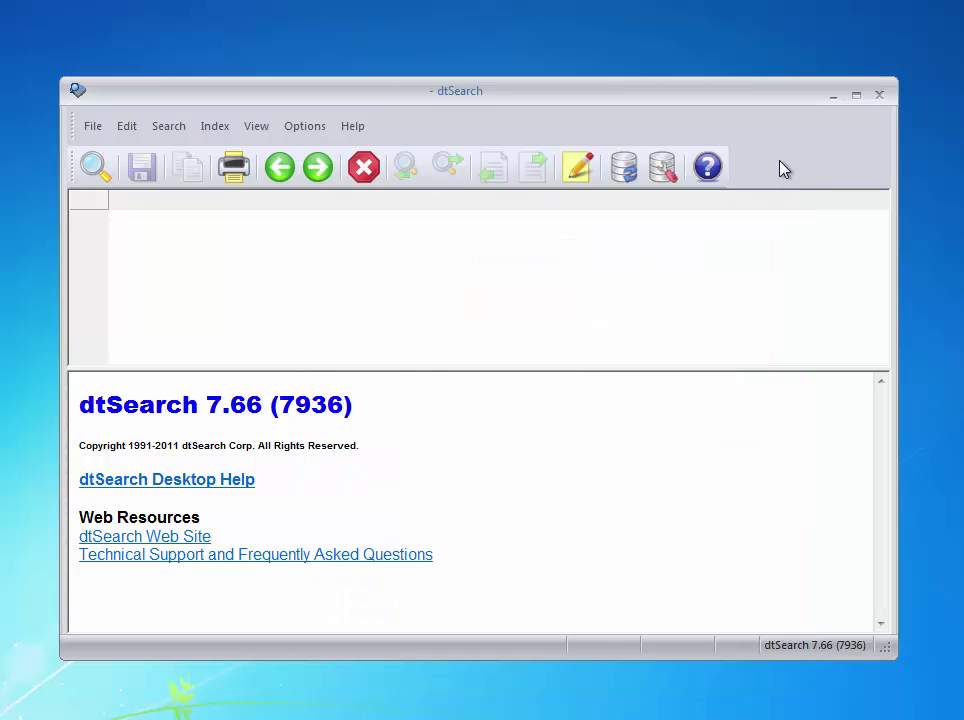
{"action": "left_click", "coordinate": [216, 132]}
{"action": "left_click", "coordinate": [250, 167]}
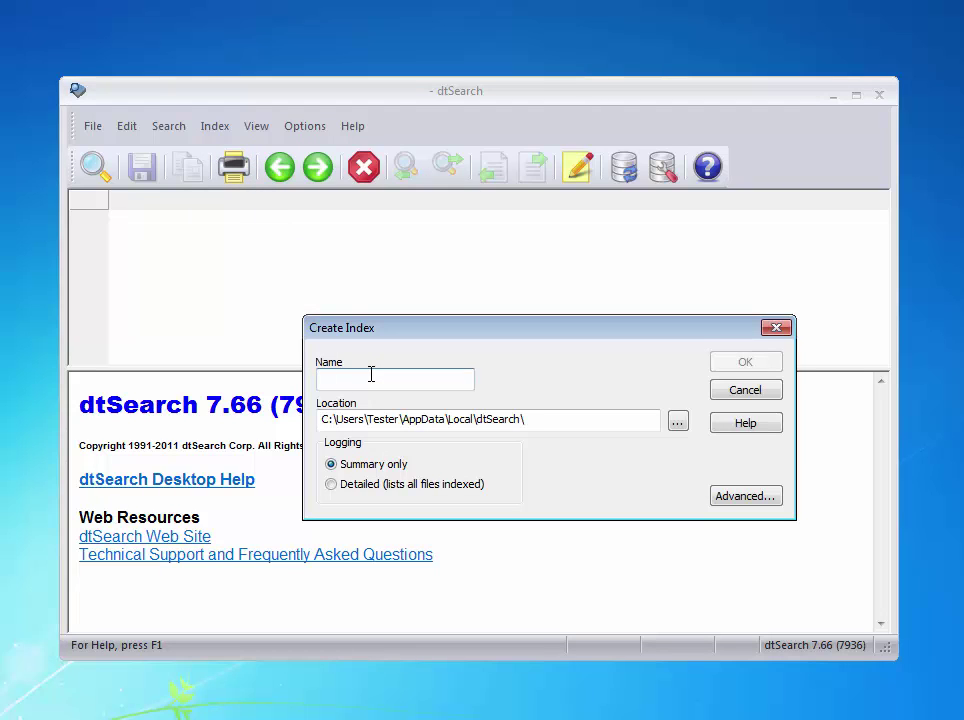
{"action": "type", "text": "Google Drive"}
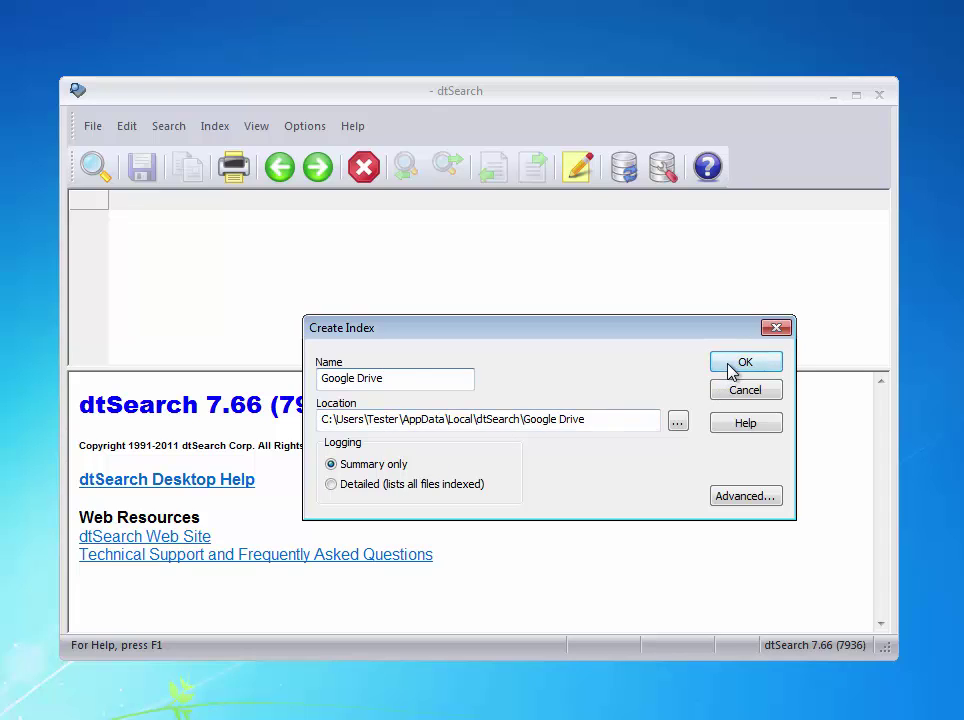
{"action": "key", "text": "Return"}
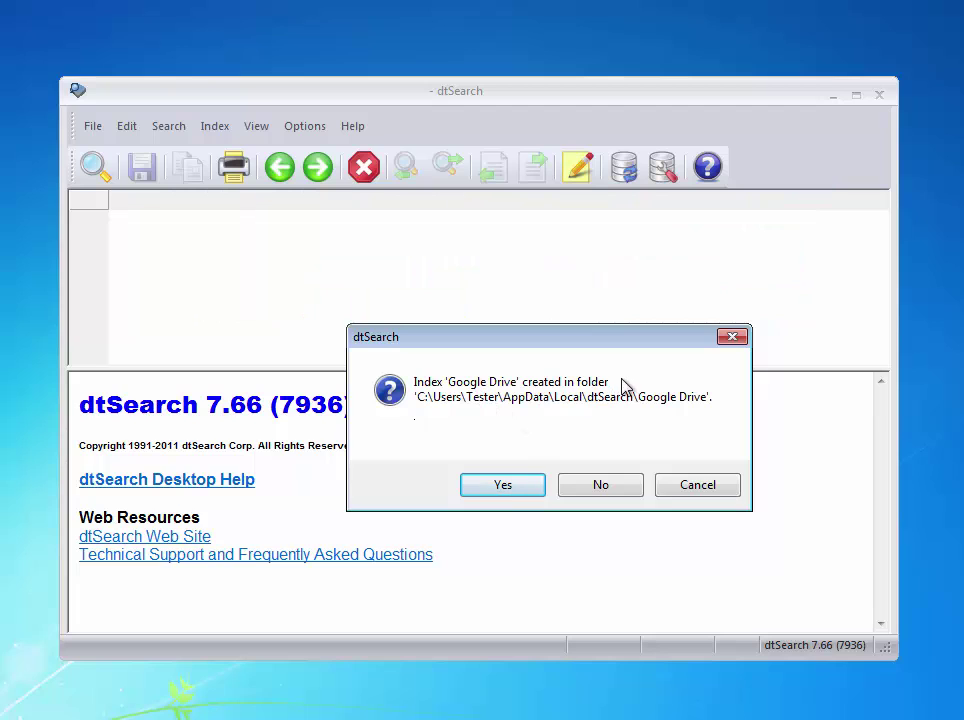
{"action": "left_click", "coordinate": [503, 487]}
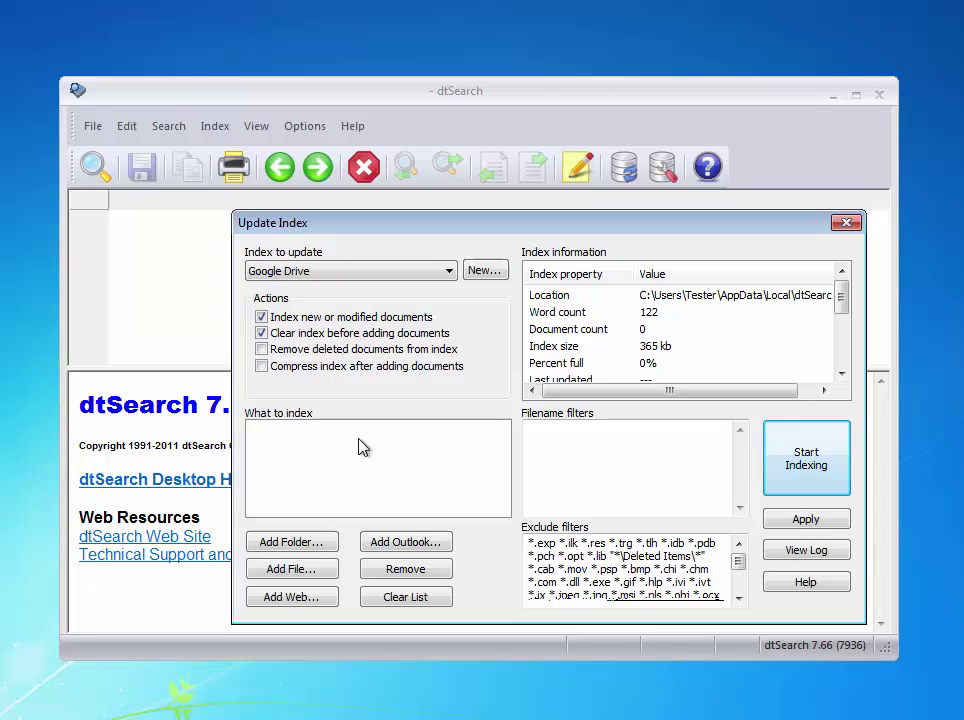
Browse for a folder to add to the index, expanding the Local Disk (C:) tree down to Users\Tester.
{"action": "left_click", "coordinate": [292, 542]}
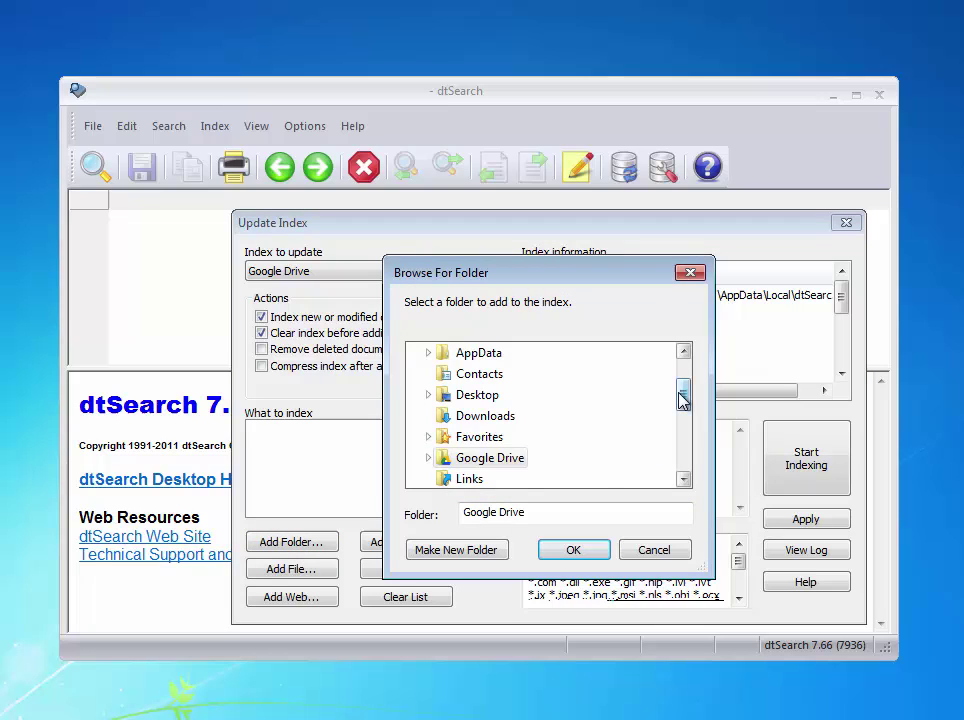
{"action": "left_click_drag", "start_coordinate": [682, 399], "coordinate": [680, 377]}
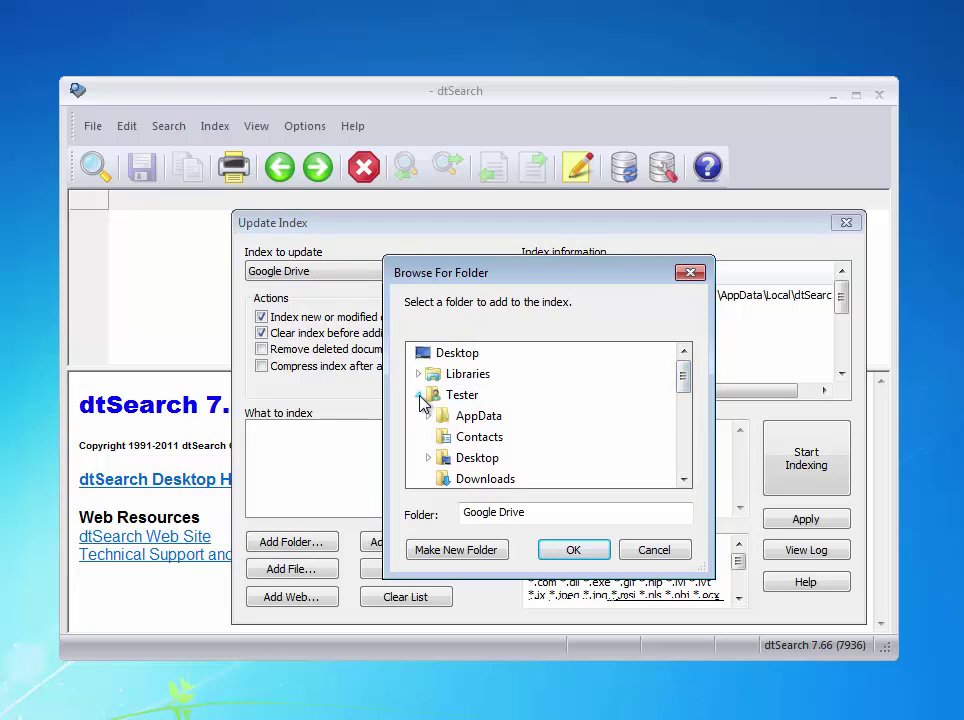
{"action": "left_click", "coordinate": [419, 396]}
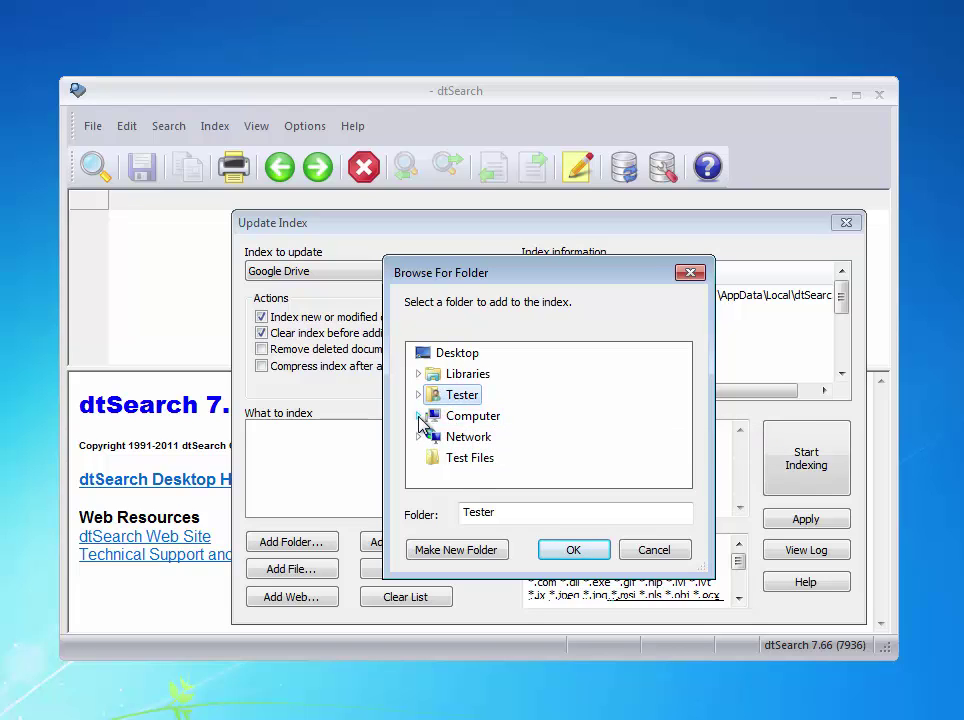
{"action": "left_click", "coordinate": [419, 418]}
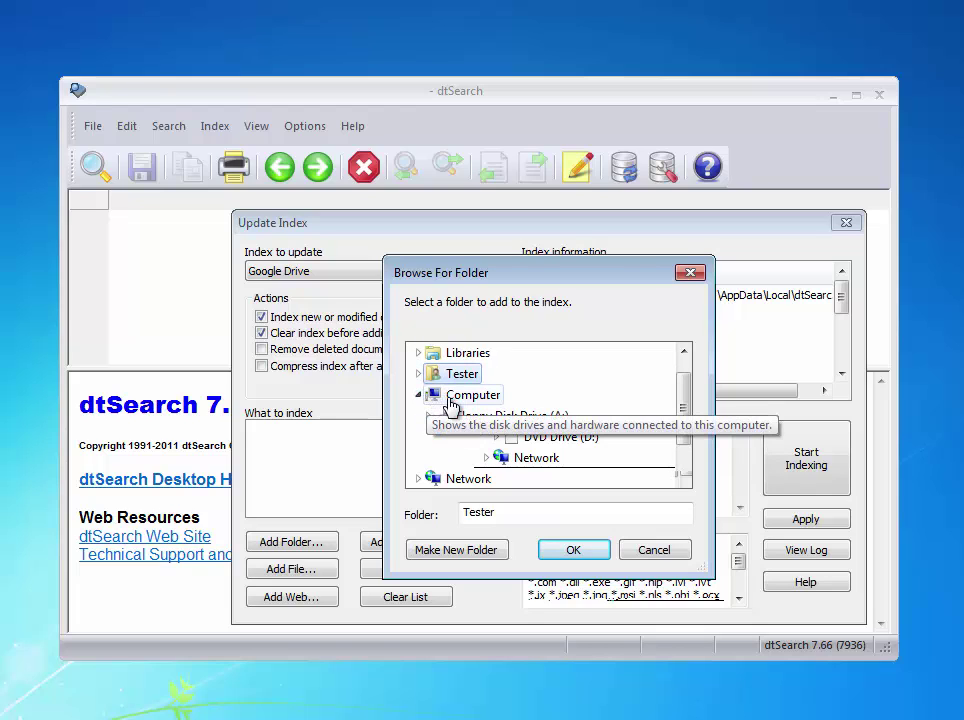
{"action": "left_click", "coordinate": [449, 404]}
{"action": "left_click", "coordinate": [419, 396]}
{"action": "left_click", "coordinate": [419, 417]}
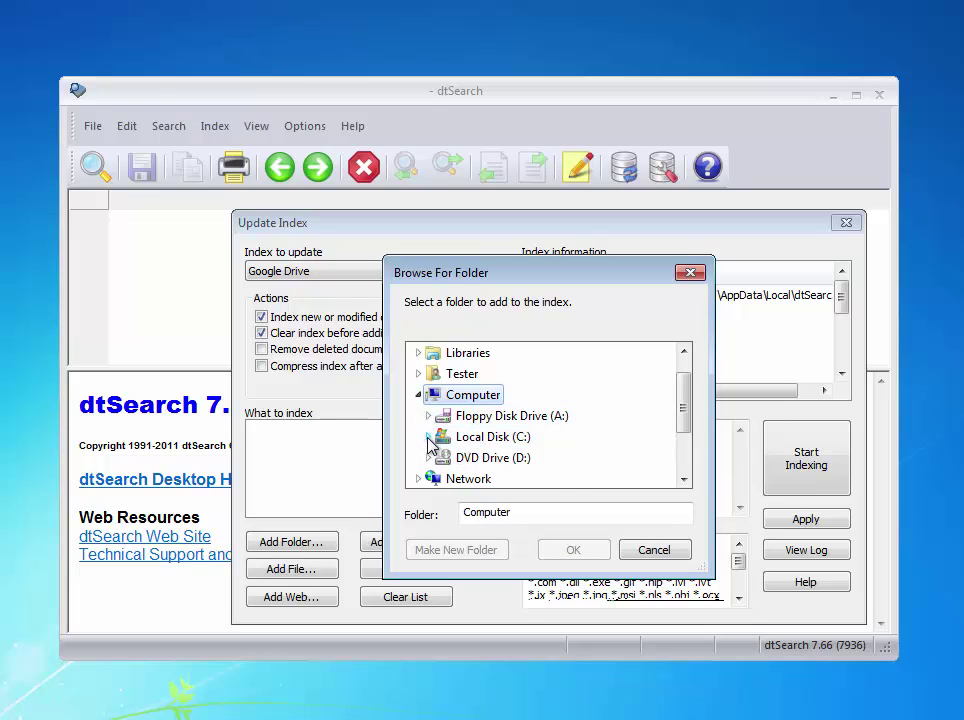
{"action": "left_click", "coordinate": [428, 437]}
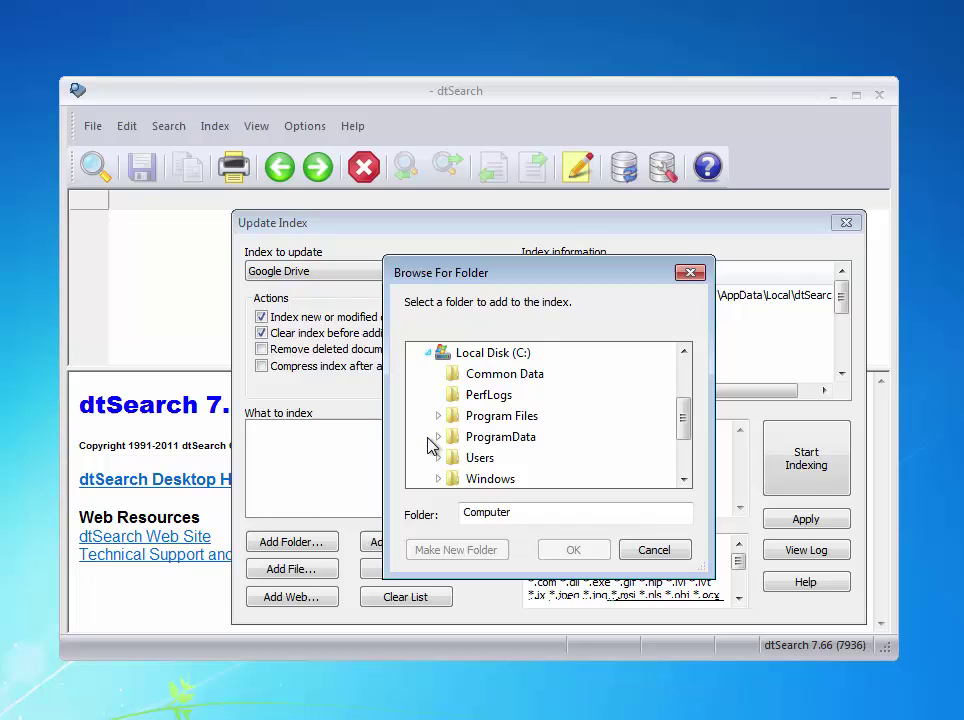
{"action": "left_click", "coordinate": [440, 458]}
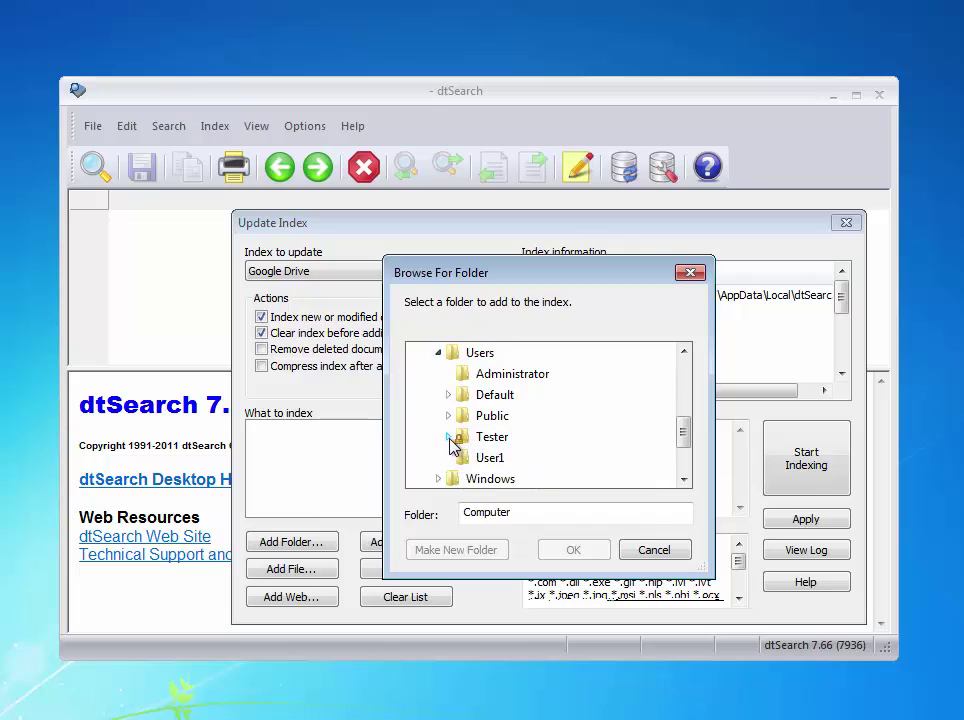
{"action": "left_click", "coordinate": [447, 439]}
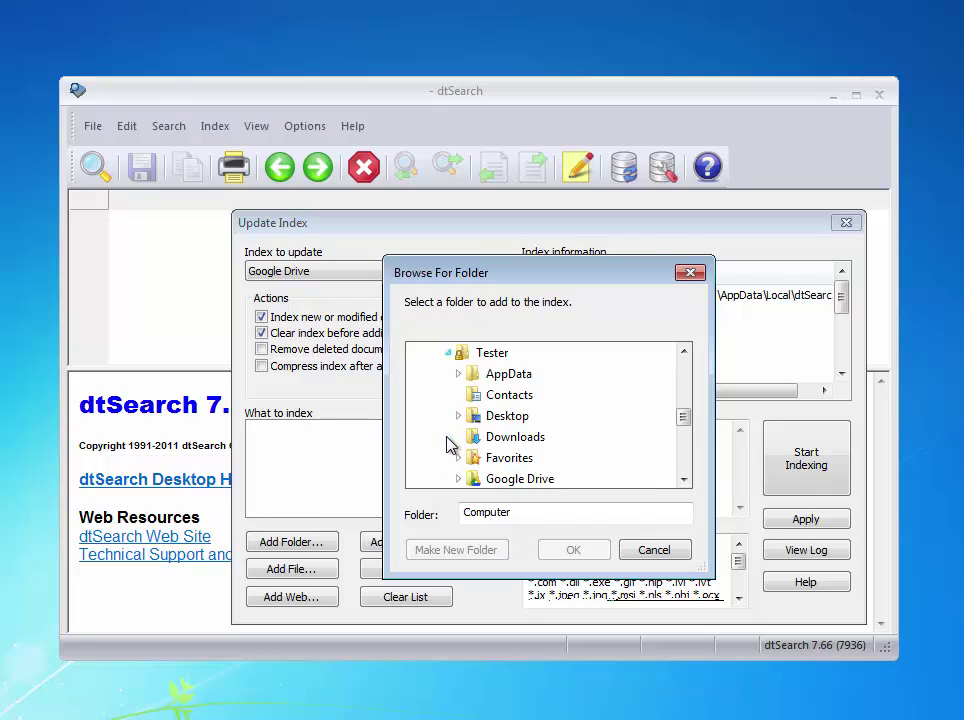
Add the Google Drive folder under Users\Tester to the index, run the indexing, and close the indexer status.
{"action": "left_click", "coordinate": [684, 484]}
{"action": "left_click", "coordinate": [516, 460]}
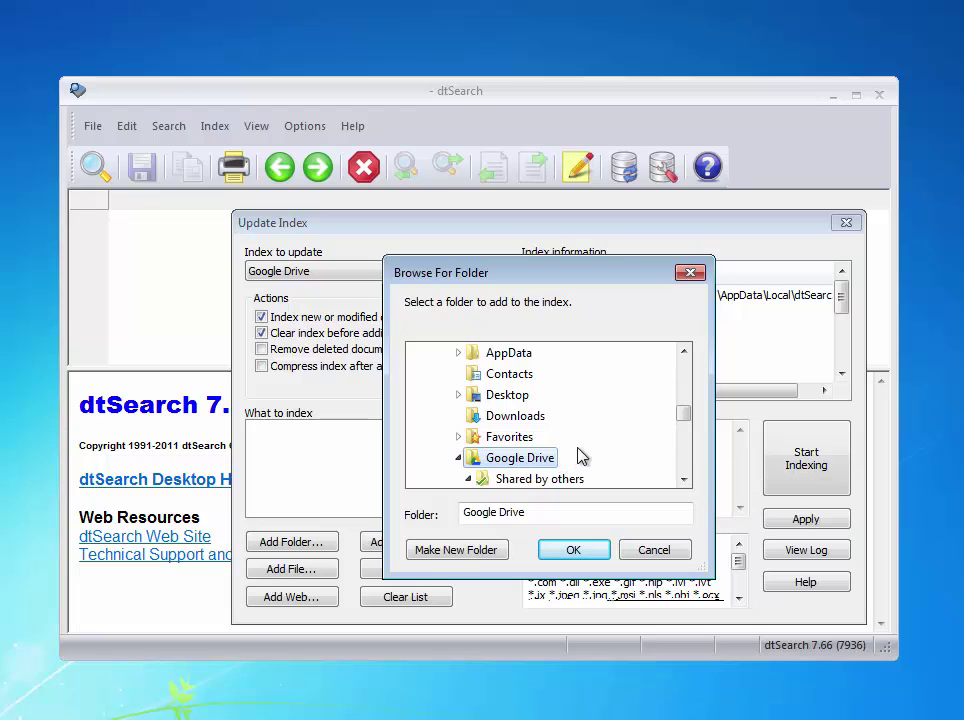
{"action": "left_click", "coordinate": [573, 551]}
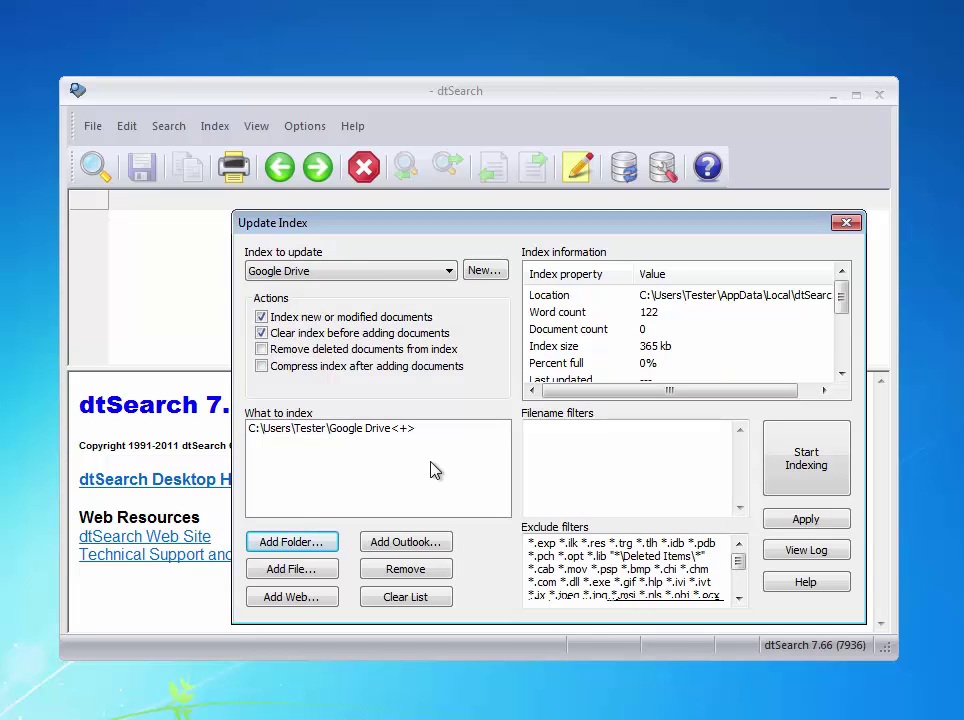
{"action": "left_click", "coordinate": [808, 483]}
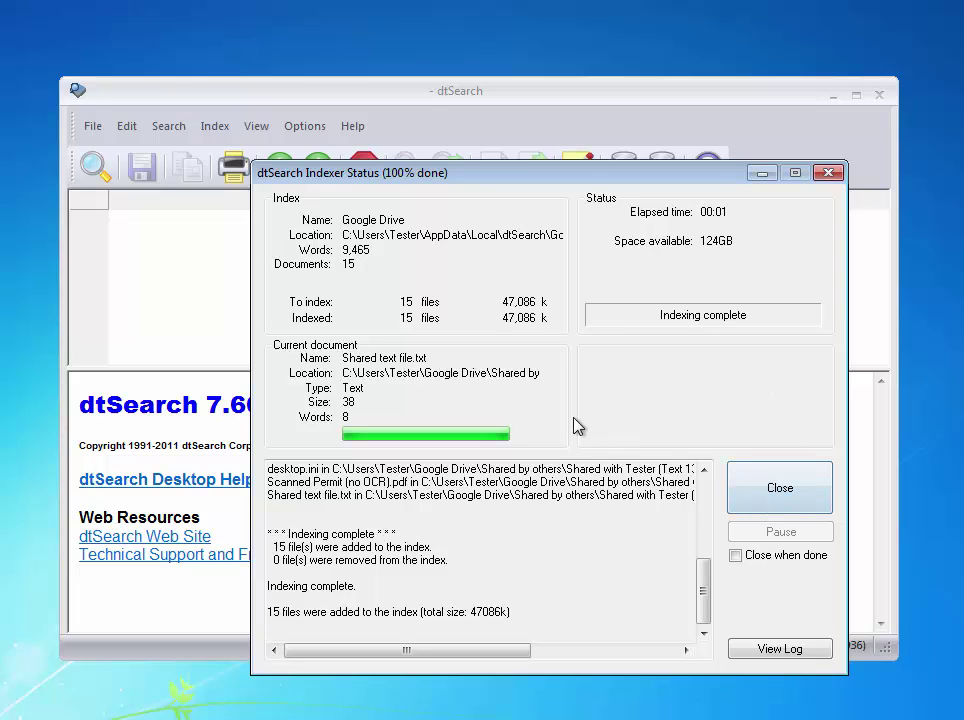
{"action": "left_click", "coordinate": [765, 486]}
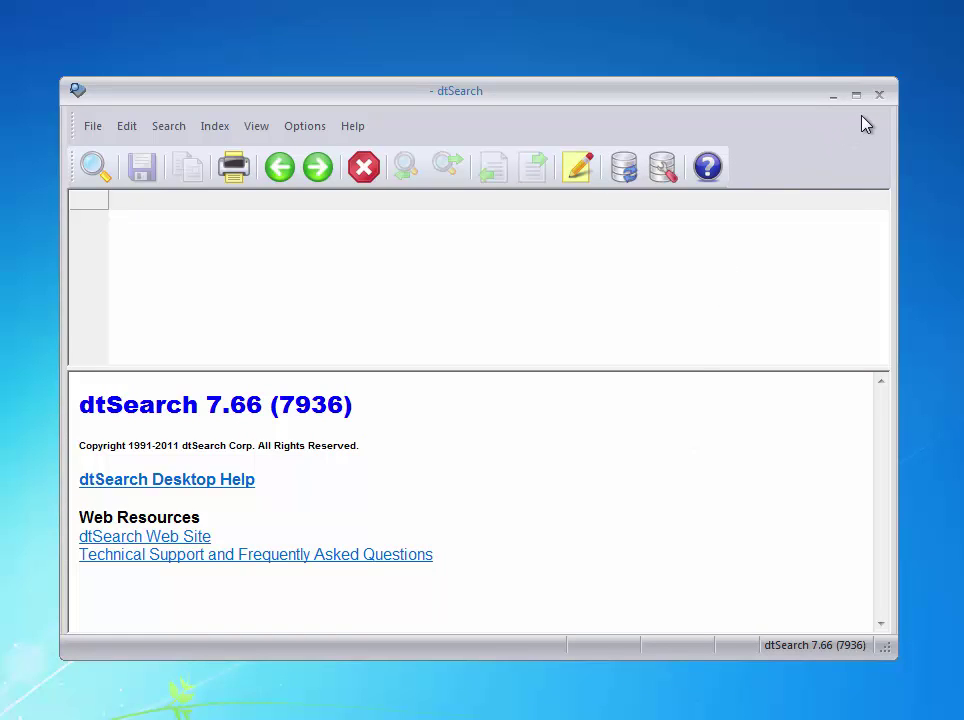
Search the Google Drive index for "firehouse".
{"action": "left_click", "coordinate": [93, 170]}
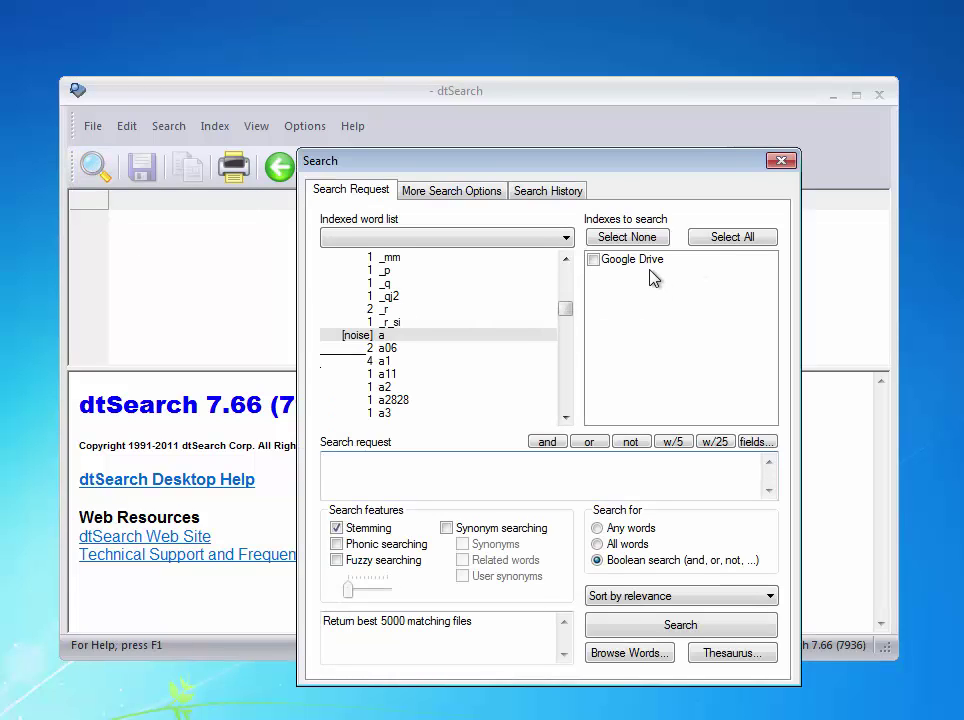
{"action": "left_click", "coordinate": [594, 260]}
{"action": "left_click", "coordinate": [440, 462]}
{"action": "type", "text": "firehouse"}
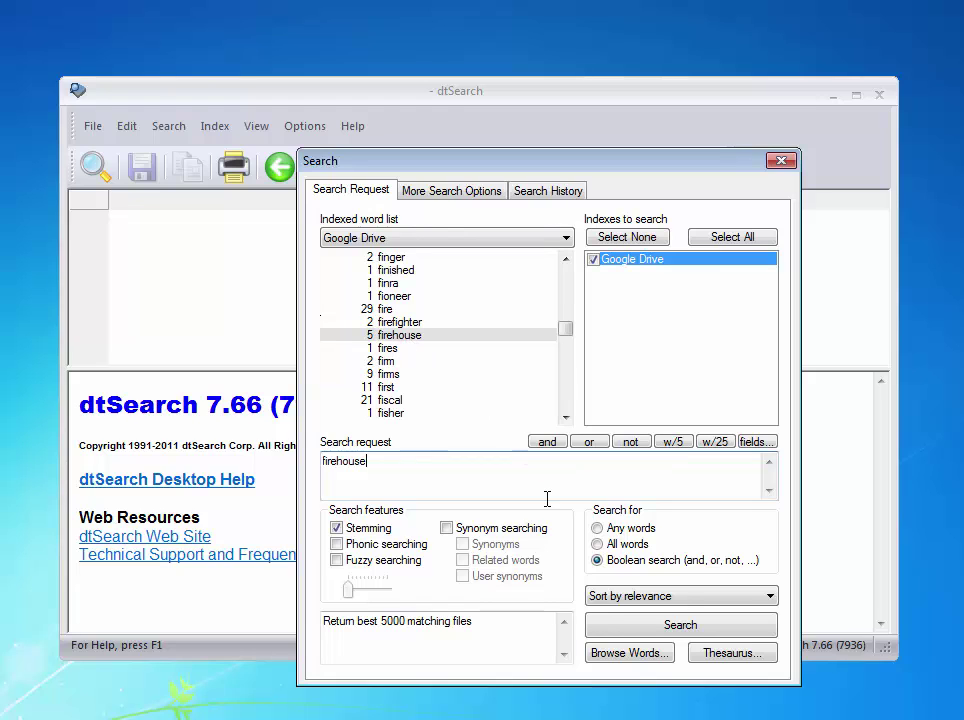
{"action": "left_click", "coordinate": [635, 629]}
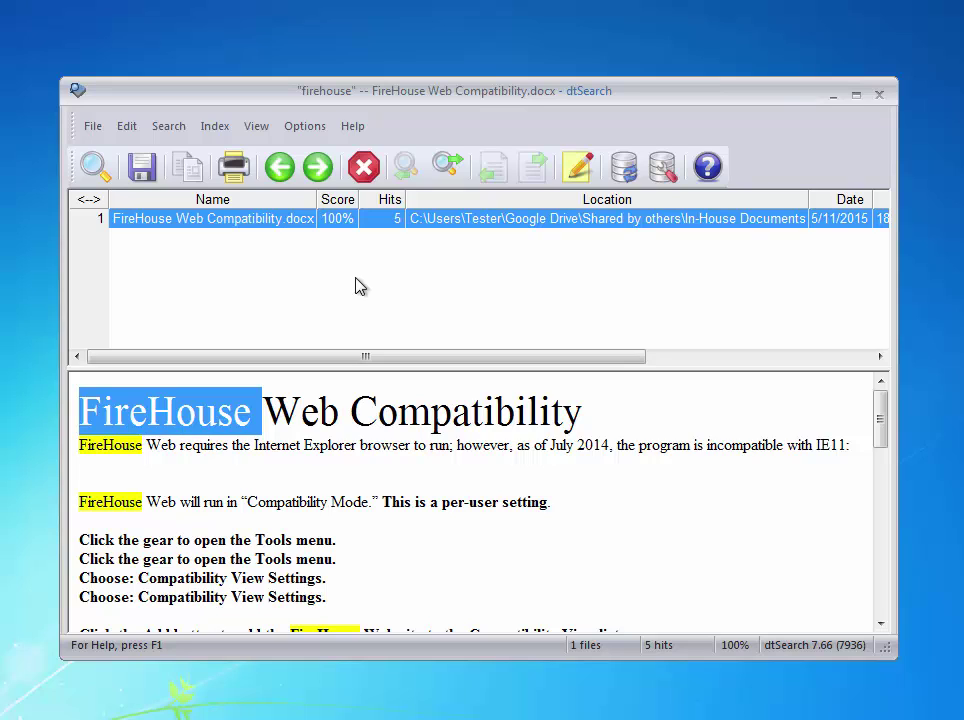
Create a scheduled update task named Rebuild Google Drive for the Google Drive index and proceed to its scheduling properties.
{"action": "left_click", "coordinate": [216, 127]}
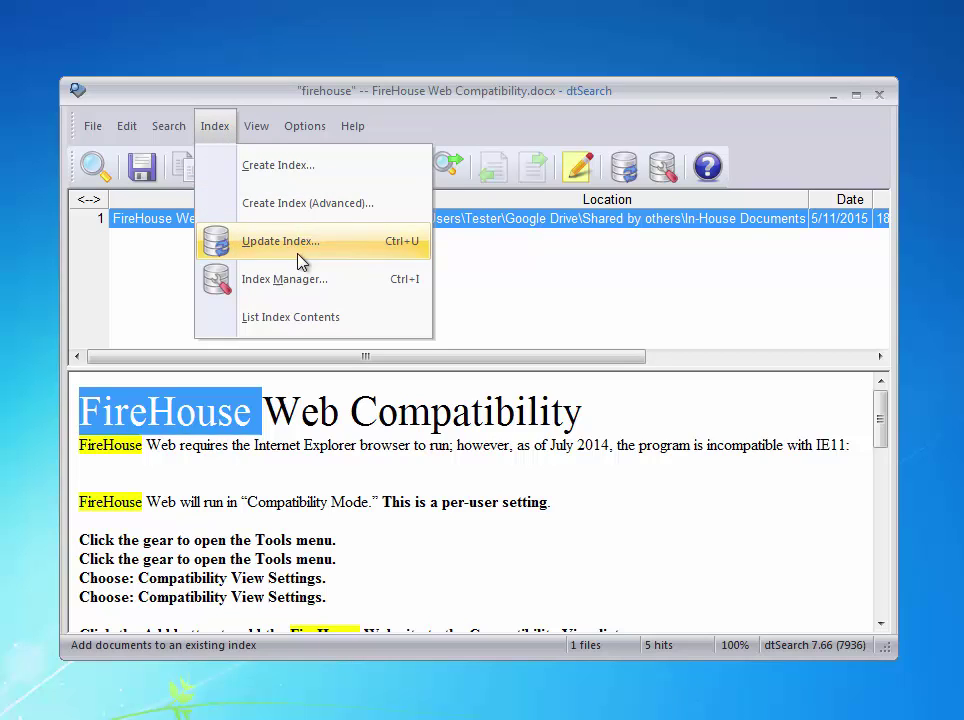
{"action": "left_click", "coordinate": [300, 284]}
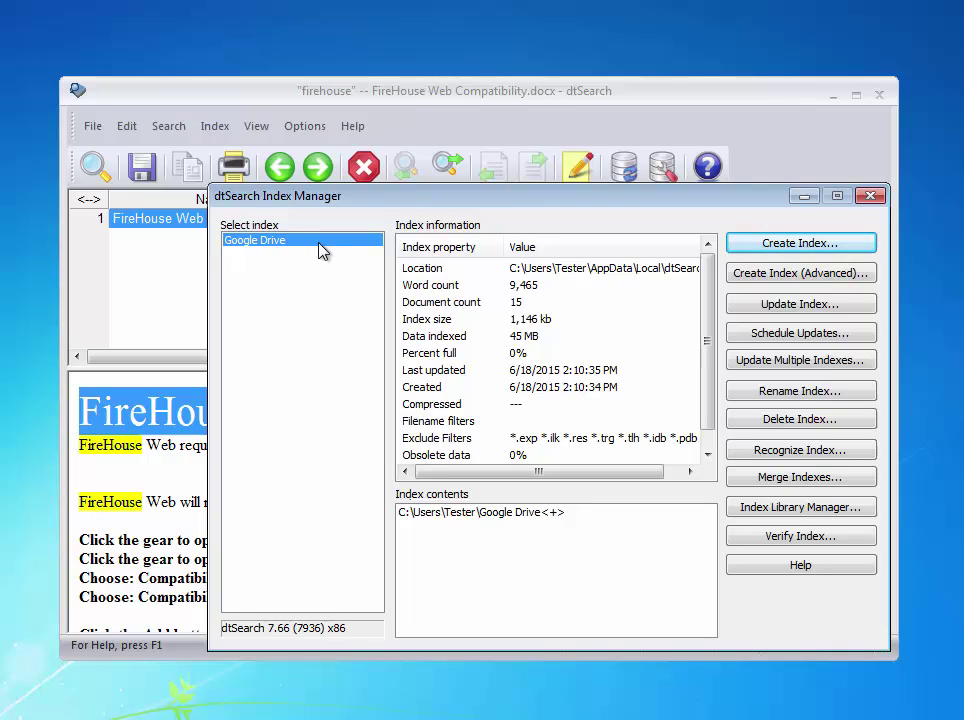
{"action": "left_click", "coordinate": [797, 340]}
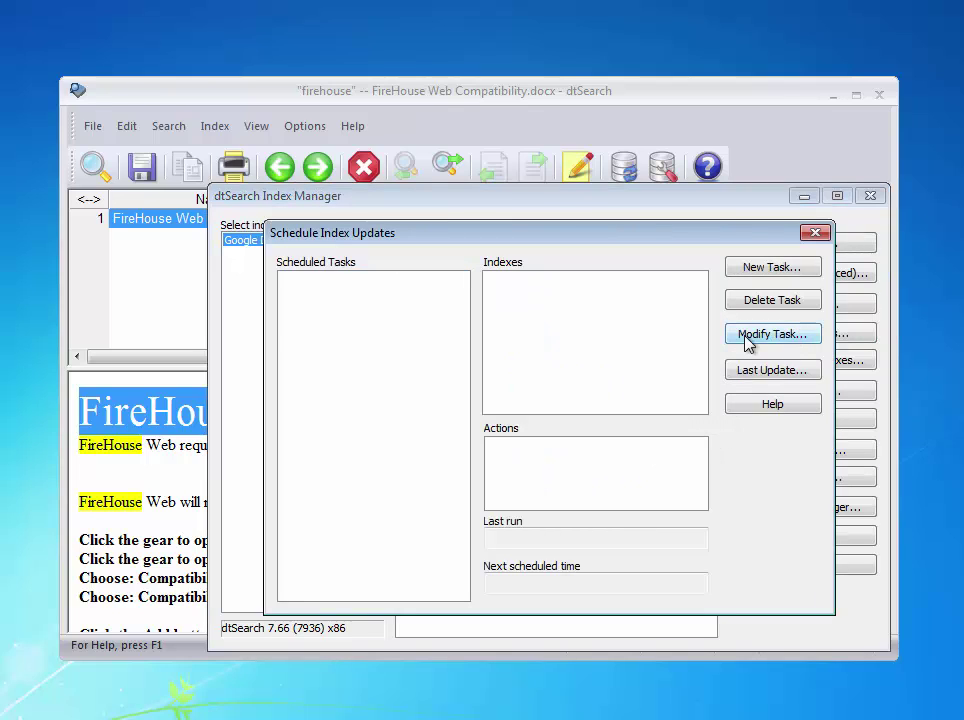
{"action": "left_click", "coordinate": [755, 272]}
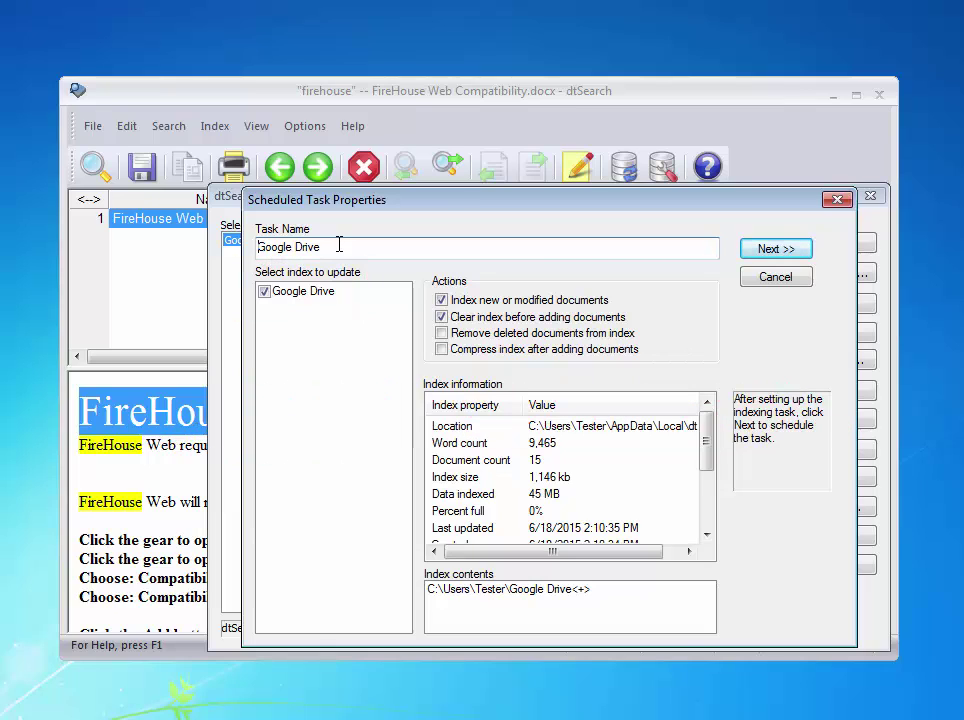
{"action": "type", "text": "Rebuil"}
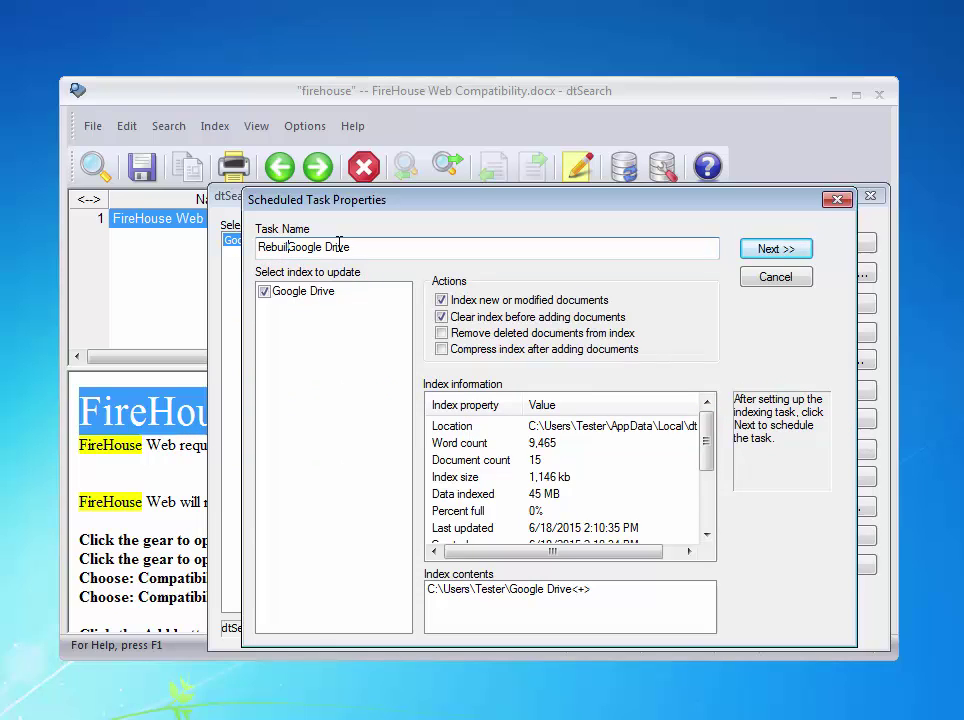
{"action": "type", "text": "d"}
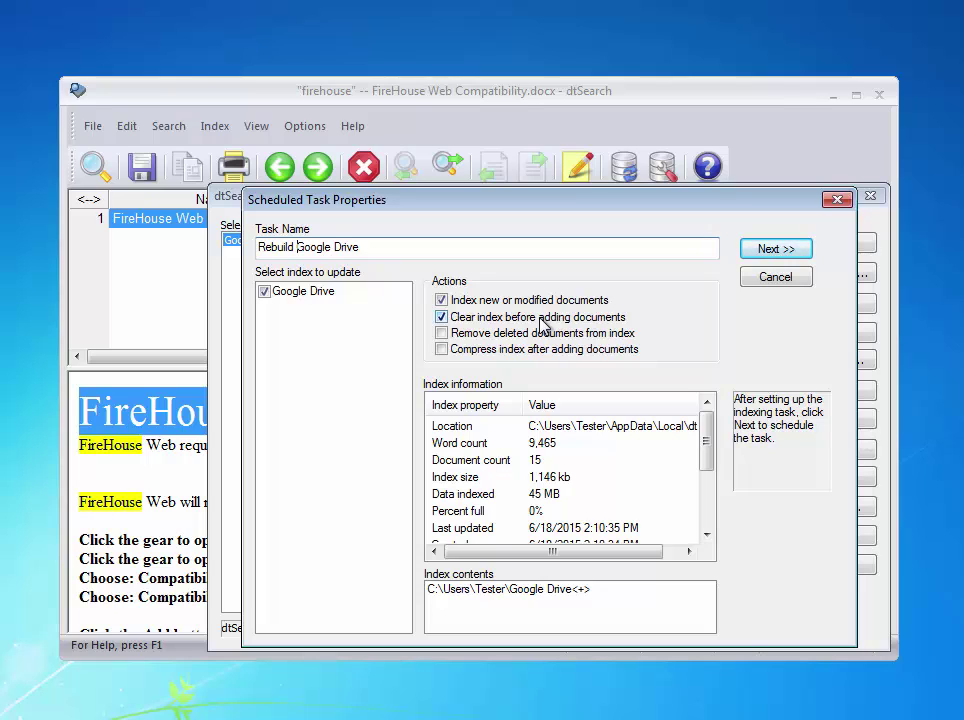
{"action": "left_click", "coordinate": [756, 252]}
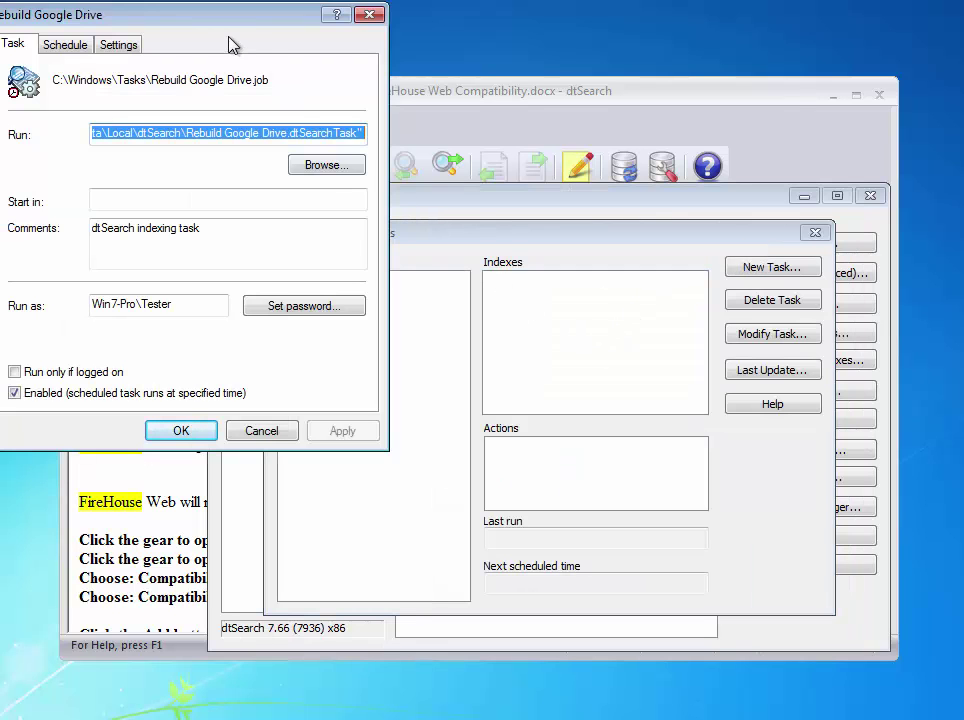
Restrict the Rebuild Google Drive task to run only if logged on and add a weekly schedule for Mondays.
{"action": "left_click_drag", "start_coordinate": [224, 28], "coordinate": [482, 158]}
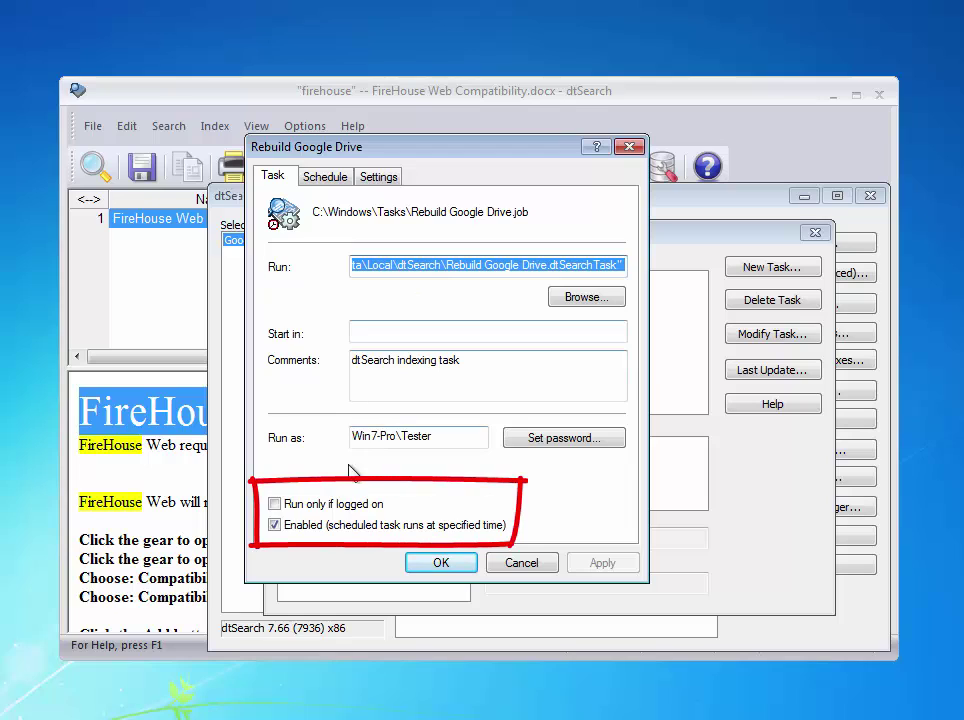
{"action": "left_click", "coordinate": [275, 505]}
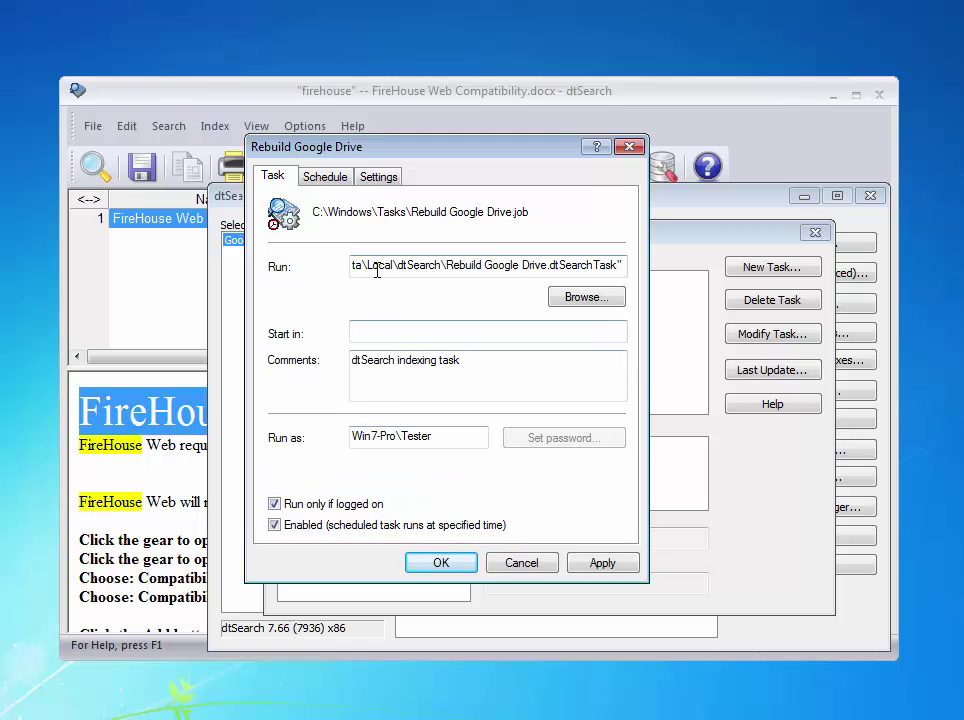
{"action": "left_click", "coordinate": [328, 180]}
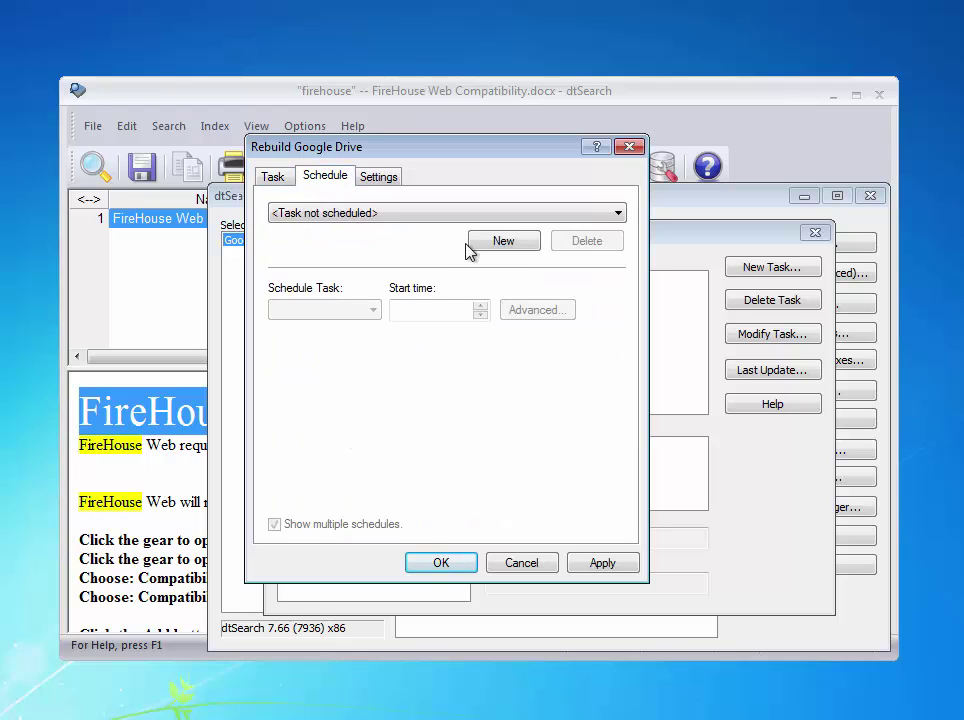
{"action": "left_click", "coordinate": [502, 246]}
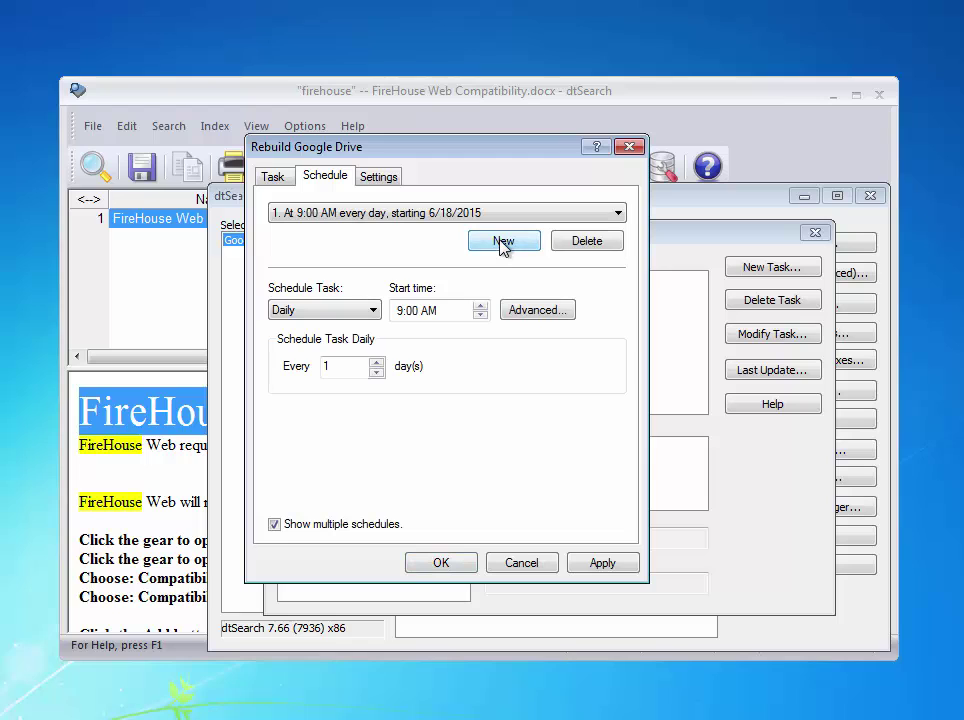
{"action": "left_click", "coordinate": [373, 312]}
{"action": "left_click", "coordinate": [313, 342]}
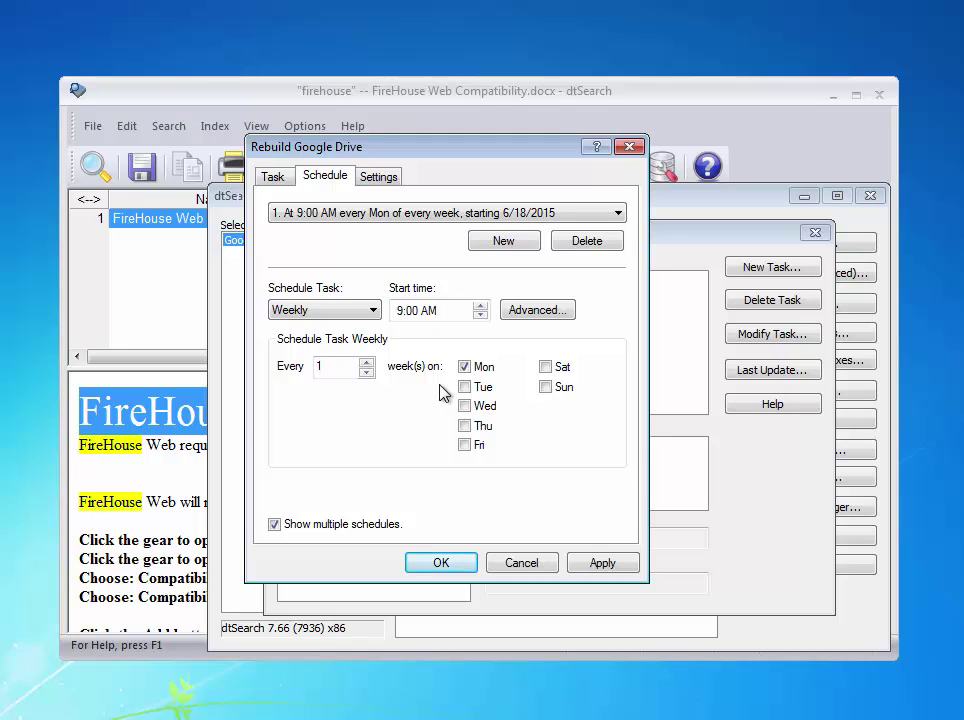
Set the rebuild schedule's start time to 12:30 PM and save the task.
{"action": "left_click", "coordinate": [399, 311]}
{"action": "type", "text": "12"}
{"action": "type", "text": "0"}
{"action": "type", "text": "0"}
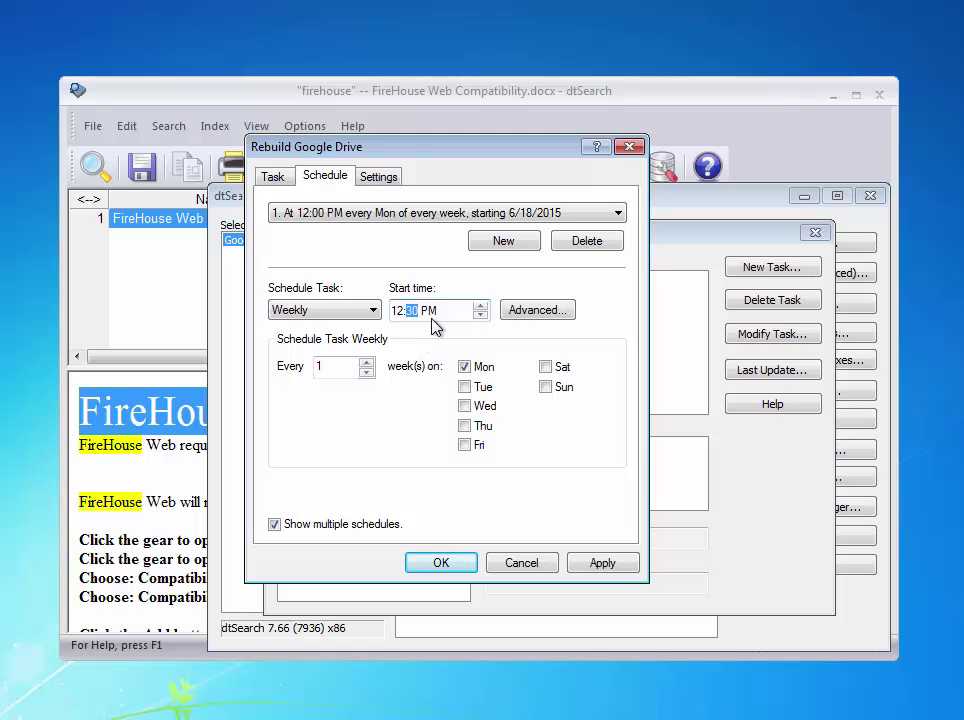
{"action": "key", "text": "Right"}
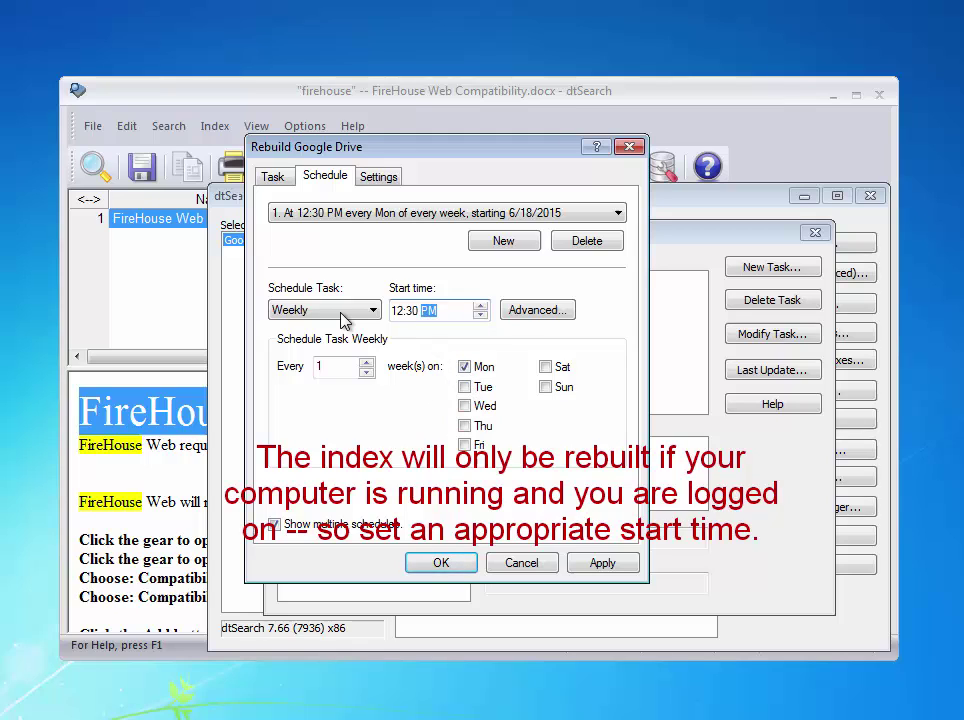
{"action": "left_click", "coordinate": [440, 563]}
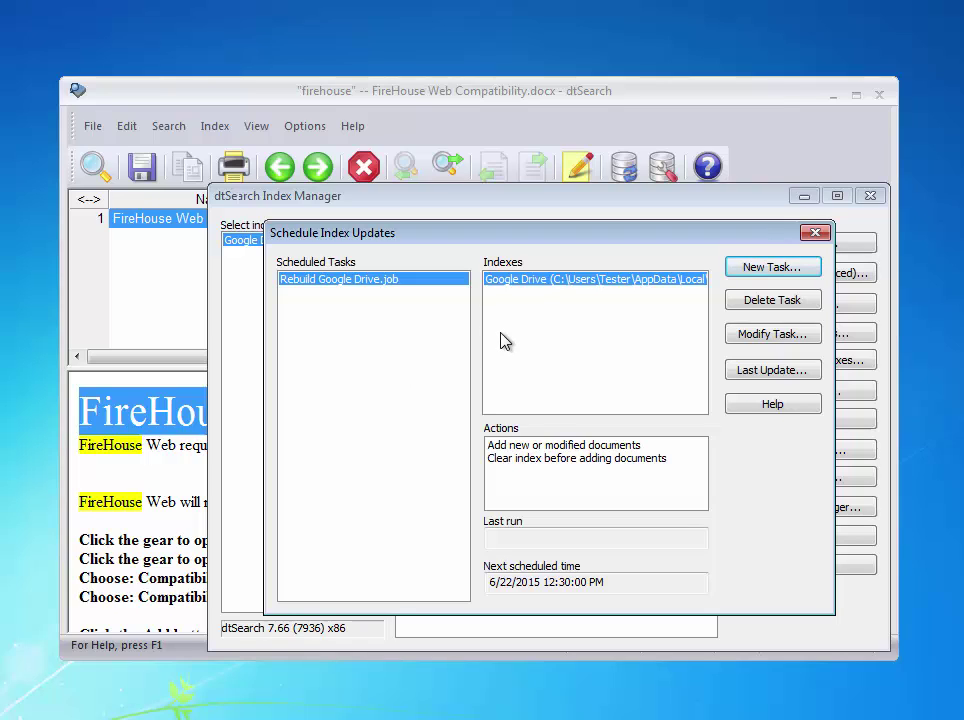
Create a task named Update Google Drive that indexes new or modified documents and removes deleted ones without clearing the index, and proceed to its scheduling.
{"action": "left_click", "coordinate": [753, 268]}
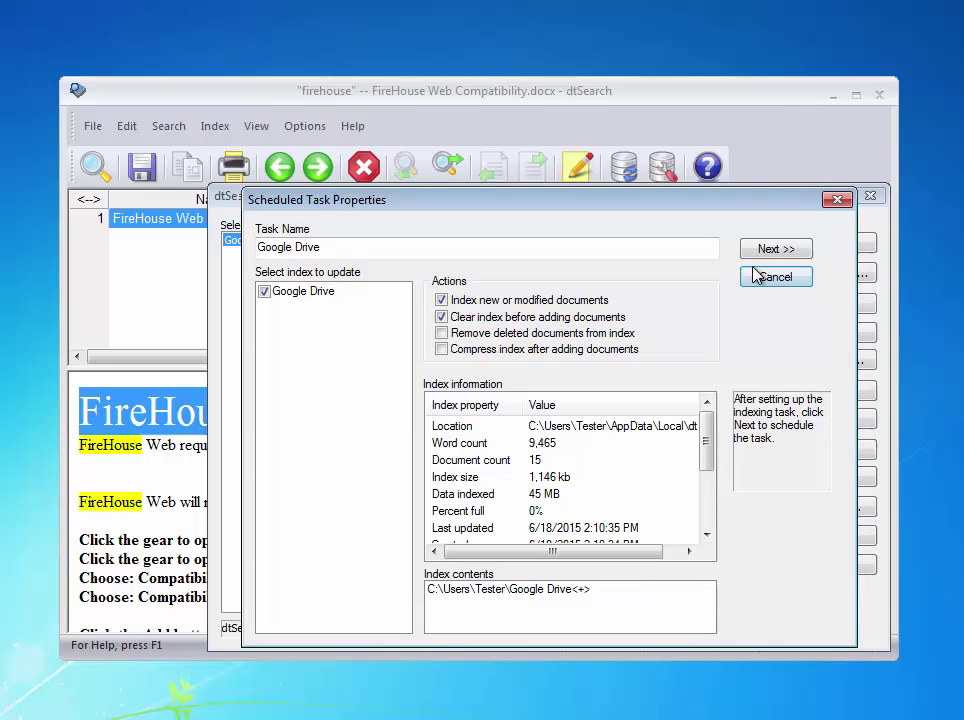
{"action": "left_click", "coordinate": [338, 251]}
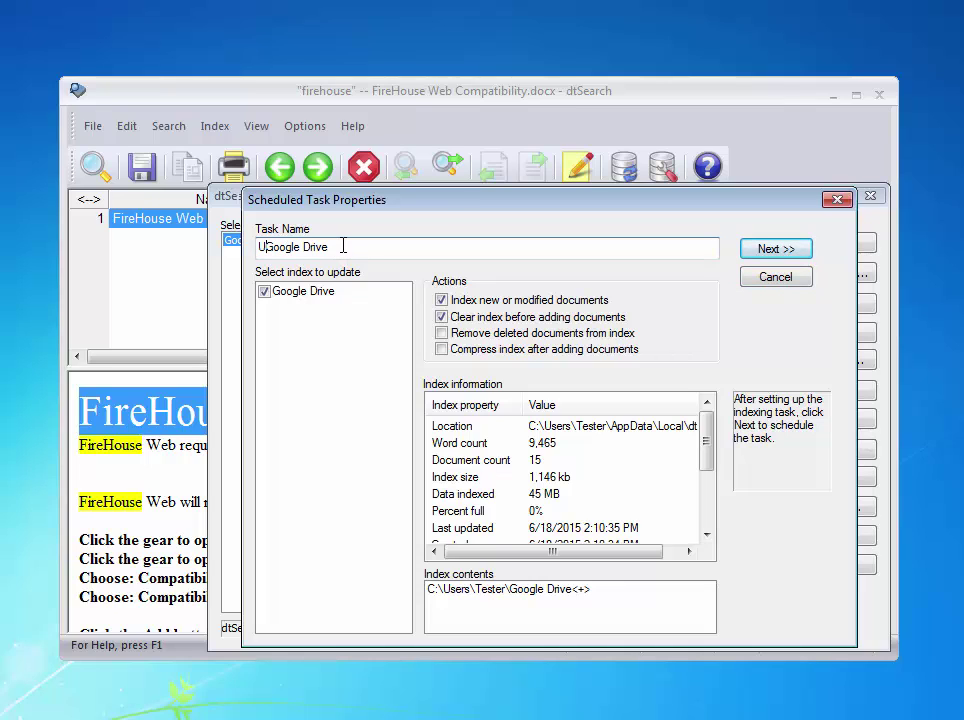
{"action": "type", "text": "Update"}
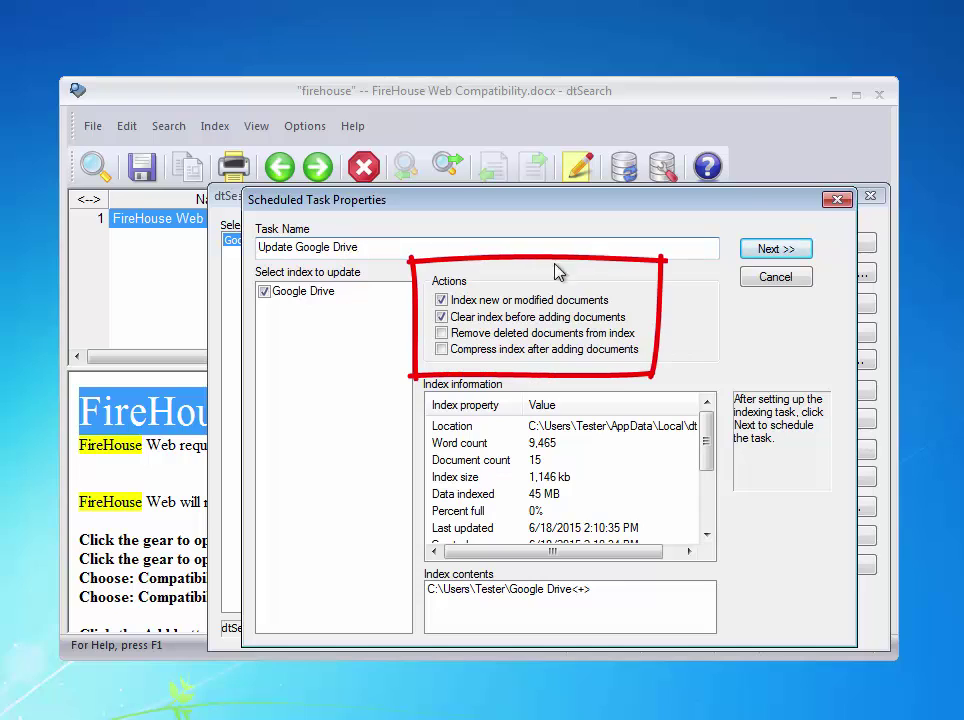
{"action": "left_click", "coordinate": [445, 323]}
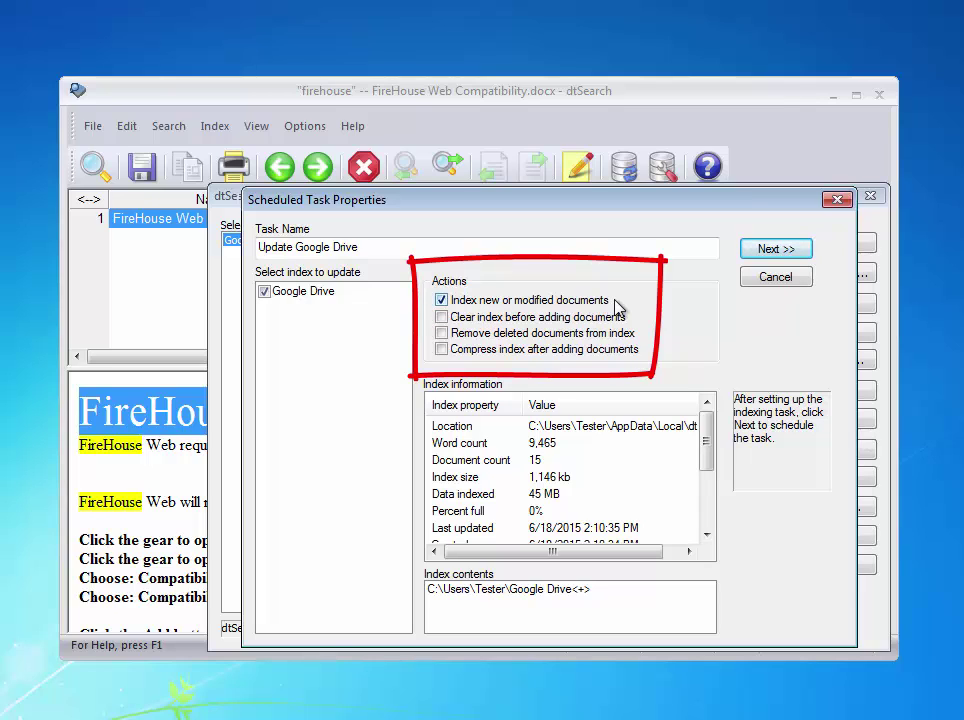
{"action": "left_click", "coordinate": [442, 334]}
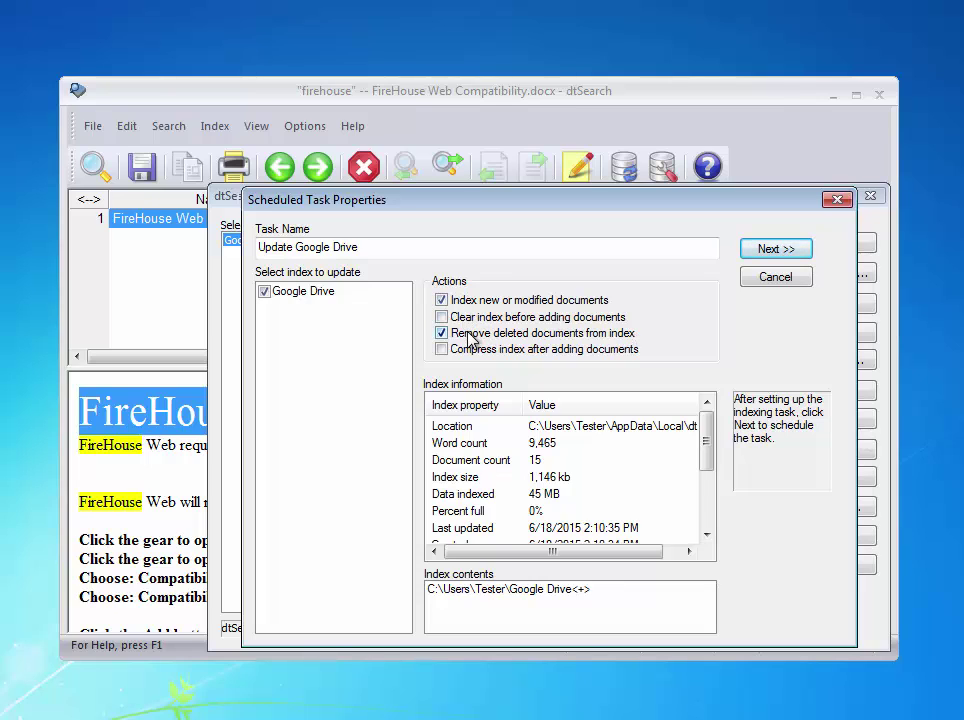
{"action": "left_click", "coordinate": [757, 252]}
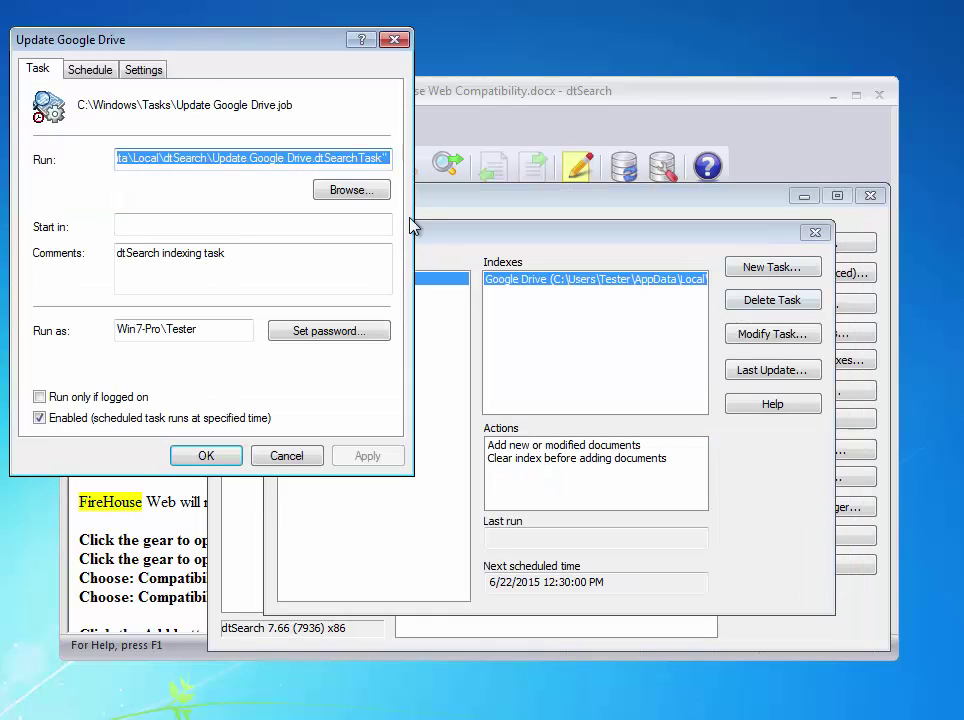
Make the Update Google Drive task run only if logged on and add a new schedule set to Weekly.
{"action": "left_click_drag", "start_coordinate": [179, 43], "coordinate": [369, 151]}
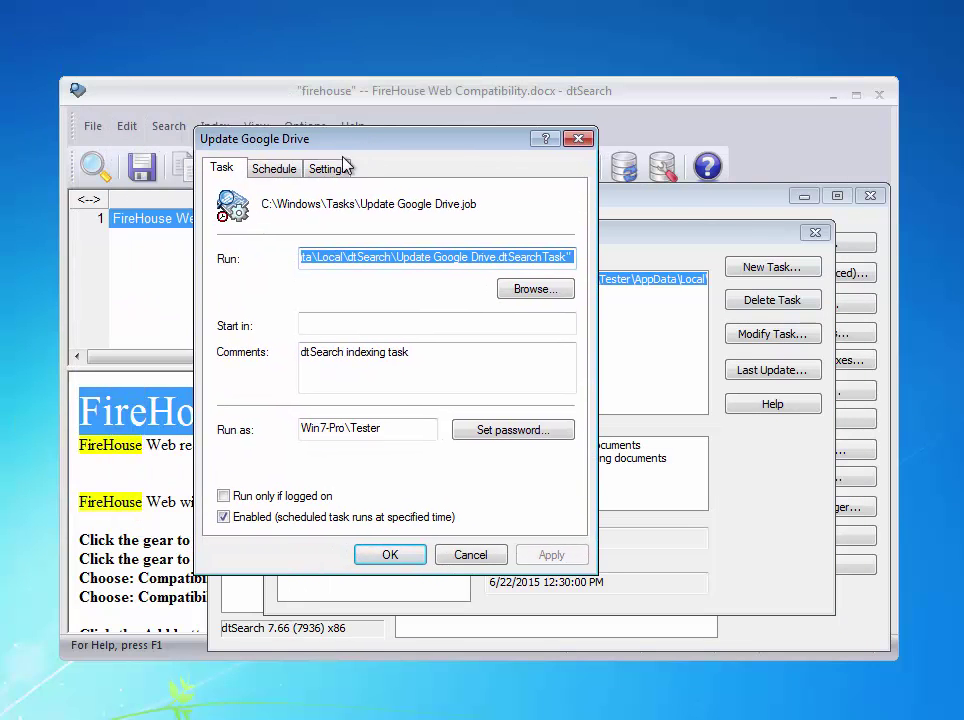
{"action": "left_click", "coordinate": [223, 497]}
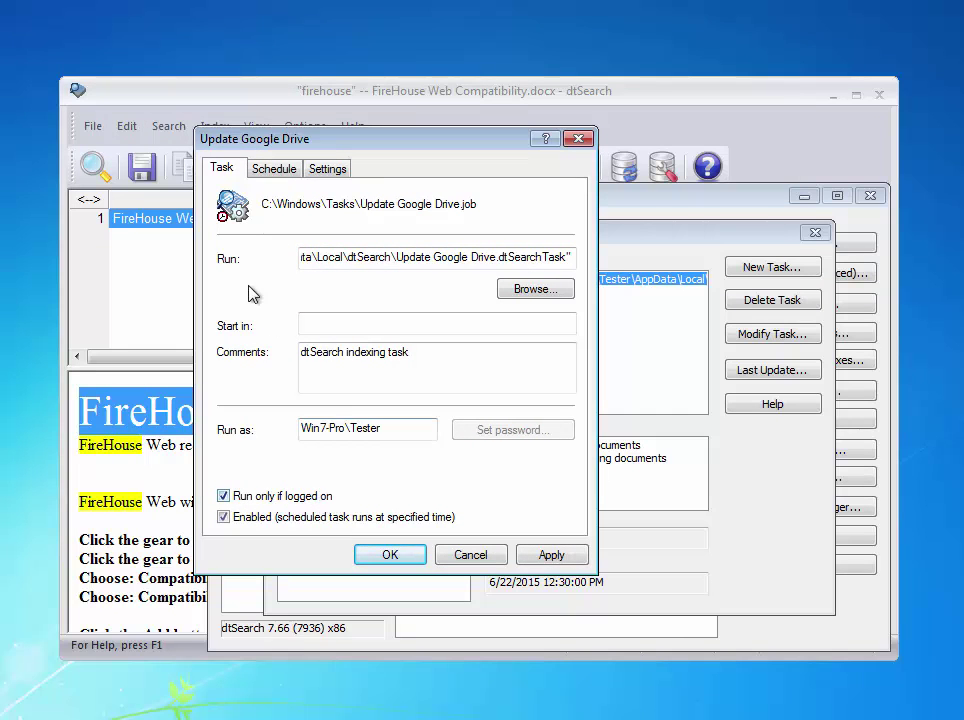
{"action": "left_click", "coordinate": [271, 170]}
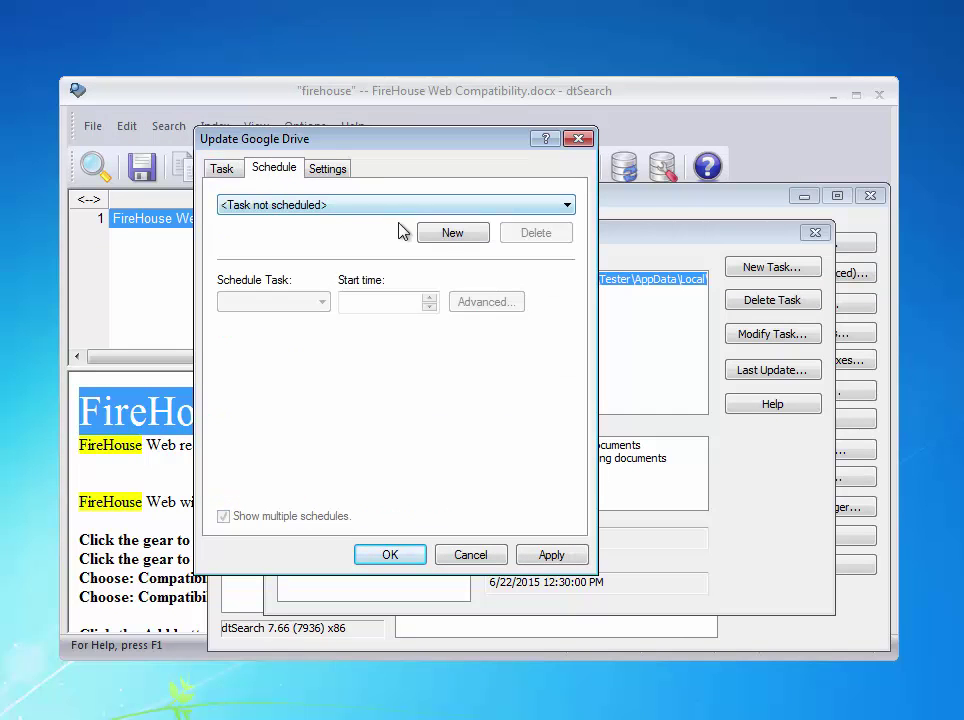
{"action": "left_click", "coordinate": [445, 236]}
{"action": "left_click", "coordinate": [321, 302]}
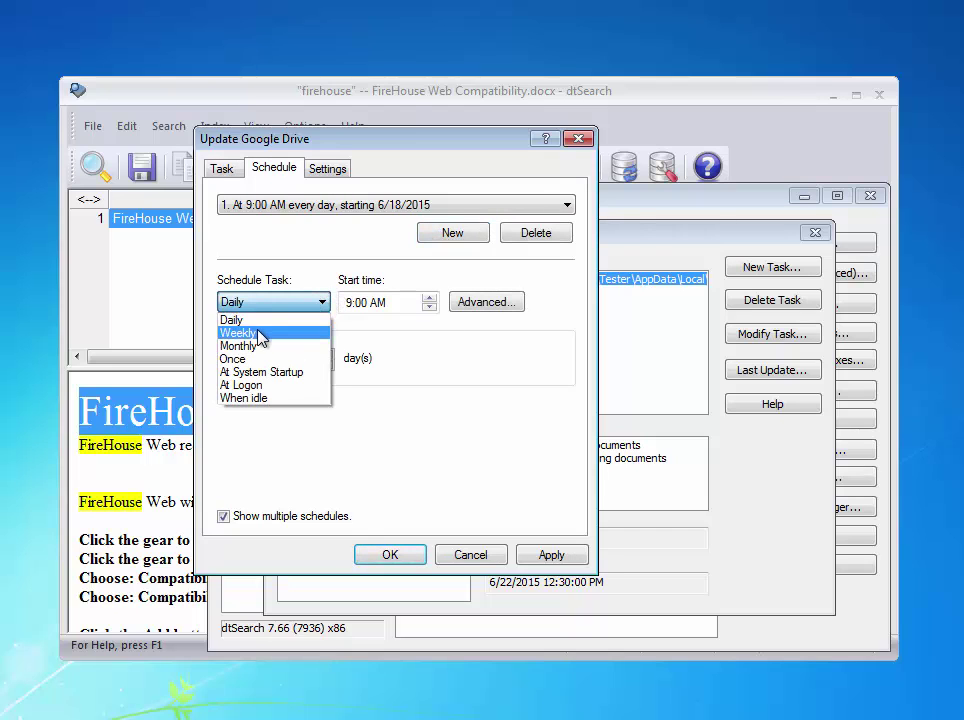
{"action": "left_click", "coordinate": [323, 333]}
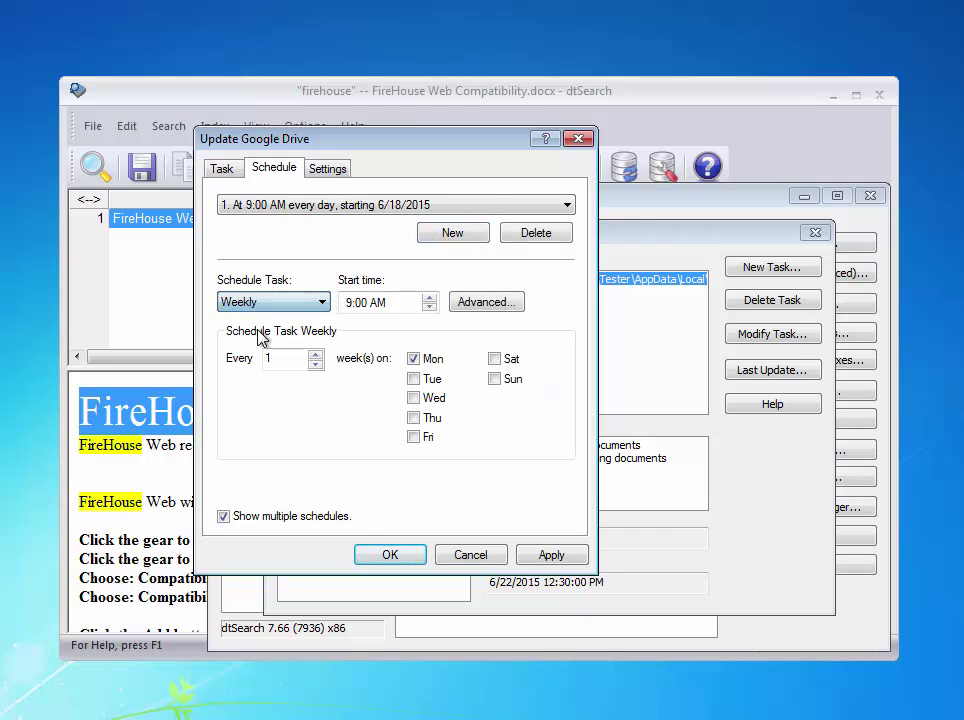
Set the start time of the Update Google Drive schedule to 12:30 PM.
{"action": "left_click", "coordinate": [349, 306]}
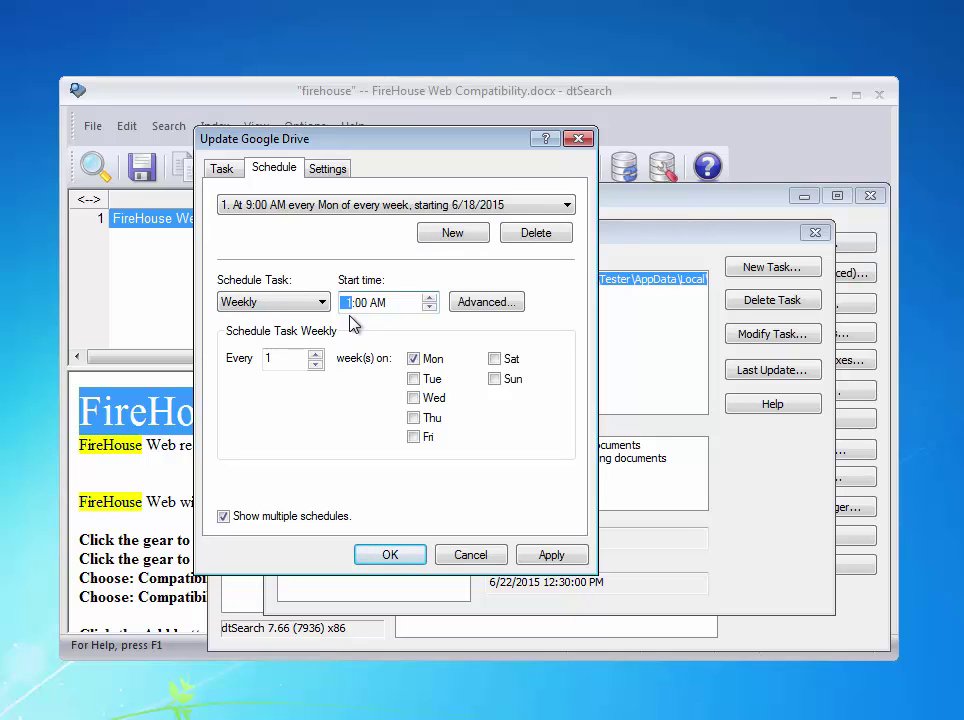
{"action": "key", "text": "Up"}
{"action": "key", "text": "Up"}
{"action": "key", "text": "Up"}
{"action": "type", "text": "30"}
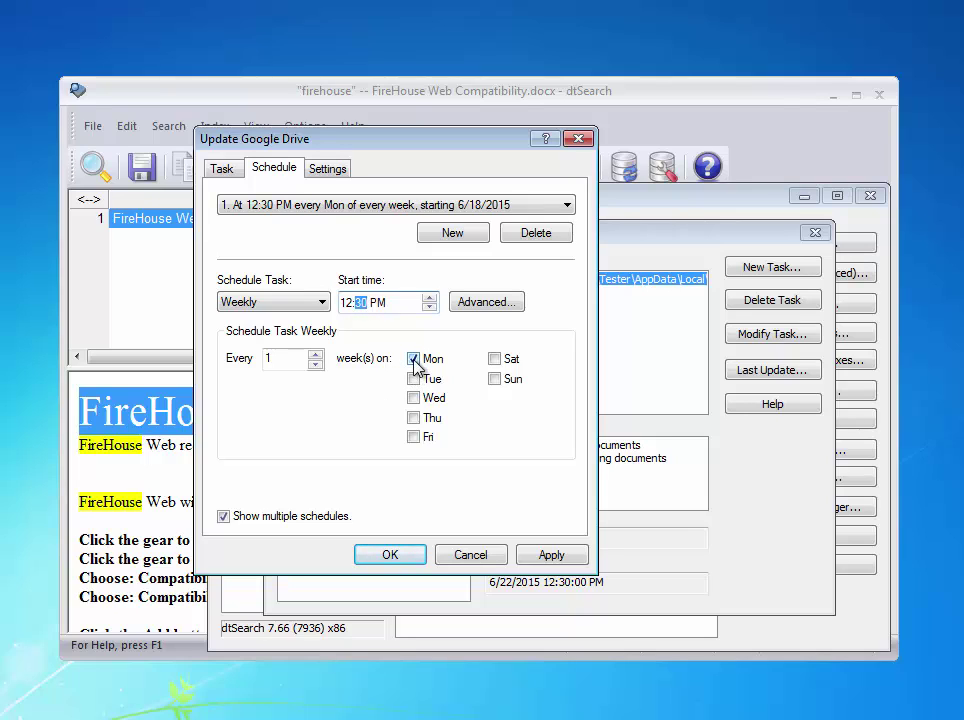
Schedule the update for Tuesday, Wednesday, Thursday and Friday instead of Monday, and save the task.
{"action": "left_click", "coordinate": [414, 359]}
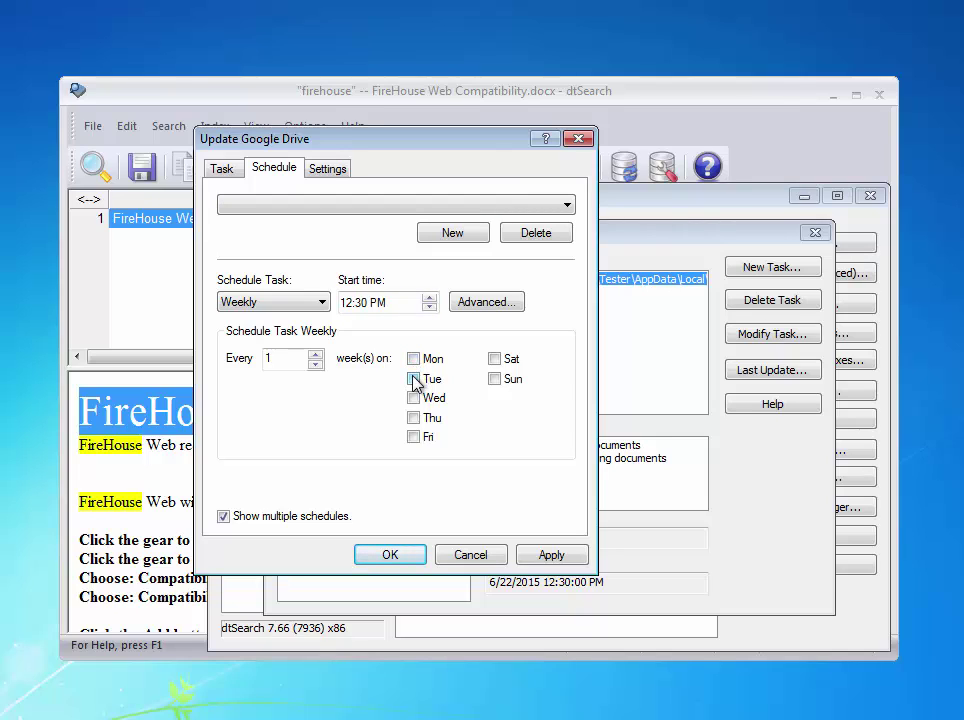
{"action": "left_click", "coordinate": [414, 380]}
{"action": "left_click", "coordinate": [414, 399]}
{"action": "left_click", "coordinate": [414, 419]}
{"action": "left_click", "coordinate": [414, 438]}
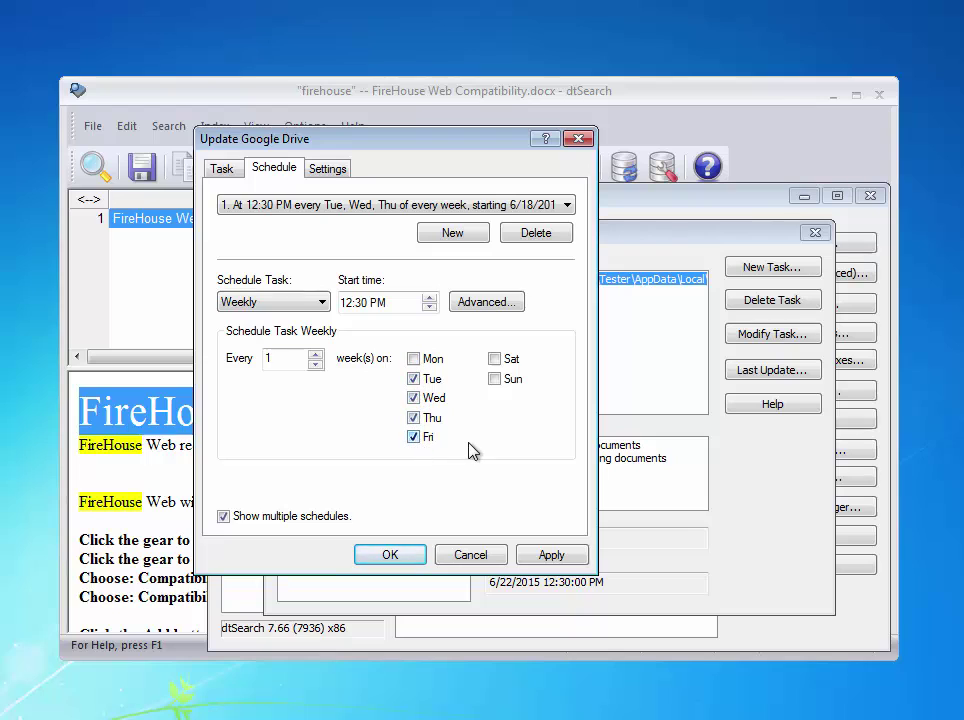
{"action": "left_click", "coordinate": [390, 555]}
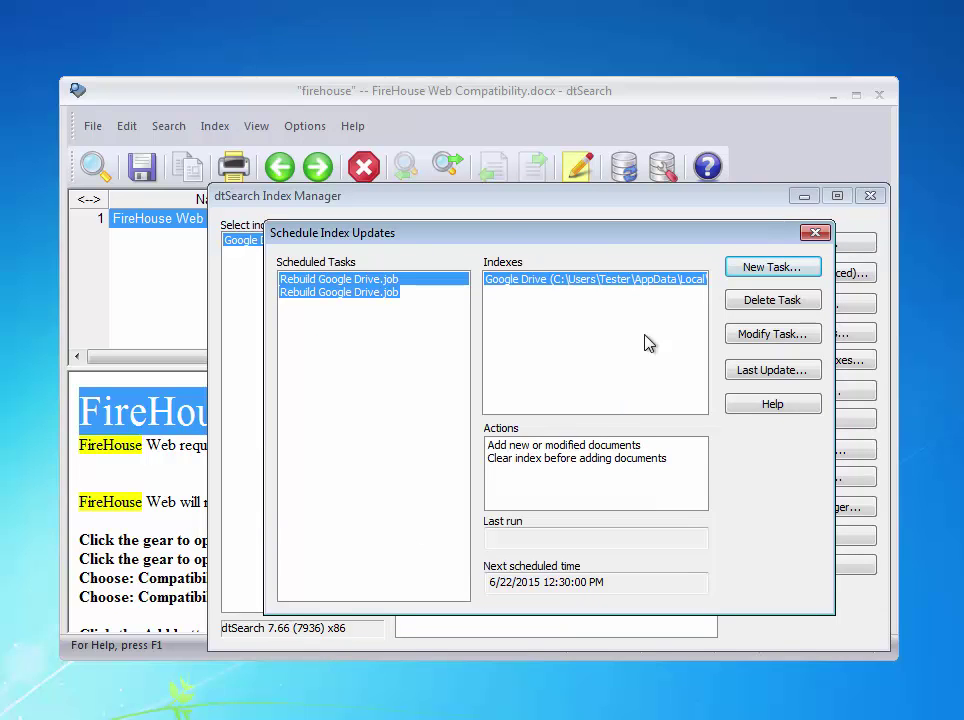
Close the update scheduling and Index Manager windows and open a new search request.
{"action": "left_click", "coordinate": [813, 236]}
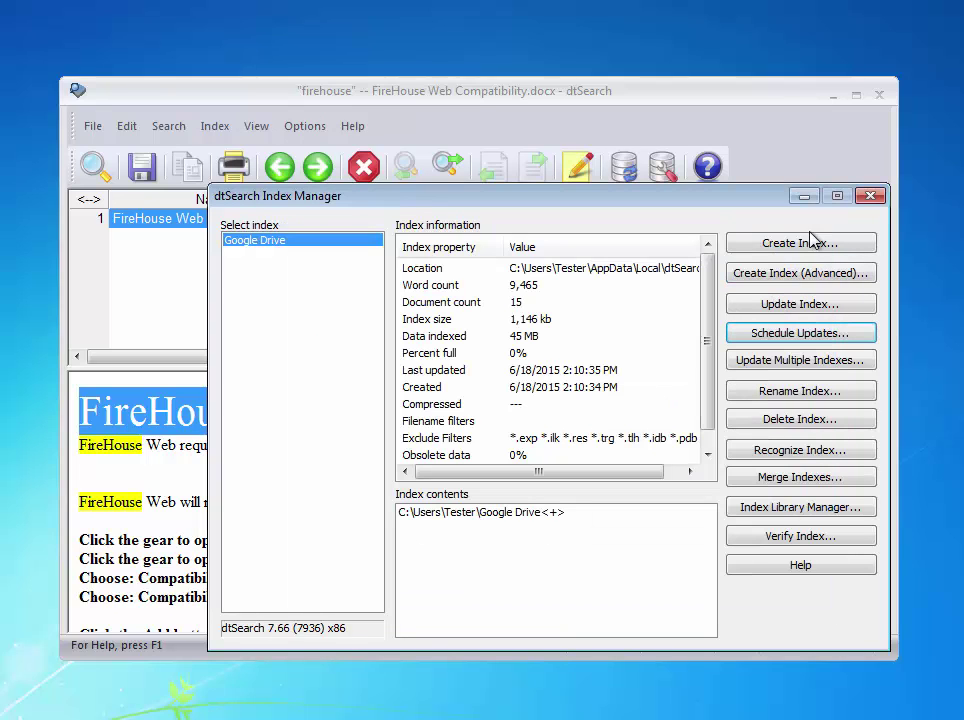
{"action": "left_click", "coordinate": [869, 196]}
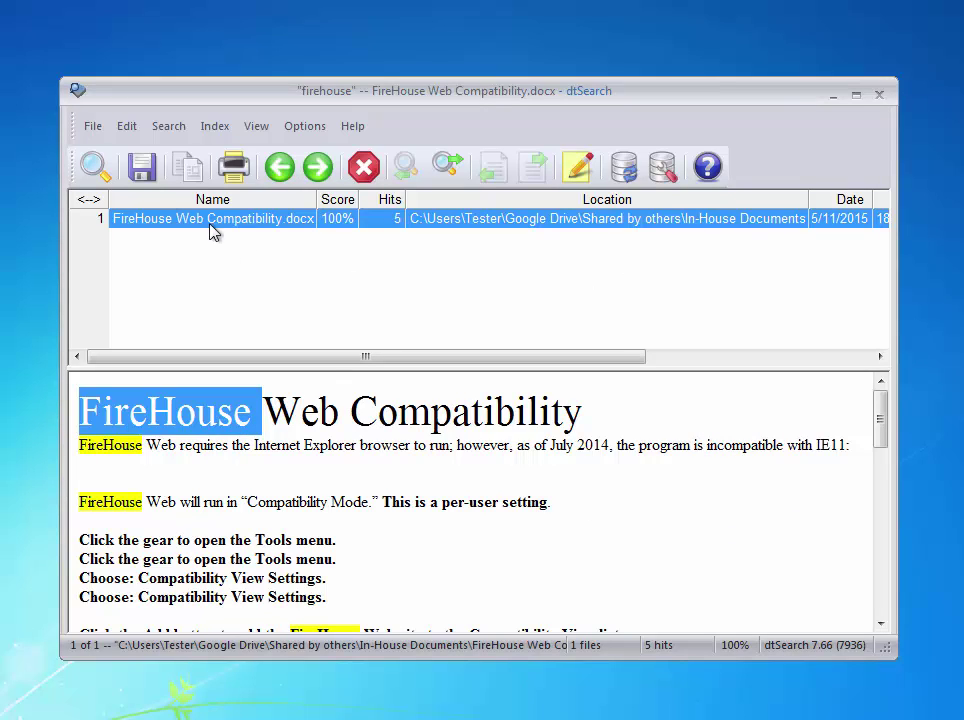
{"action": "left_click", "coordinate": [95, 166]}
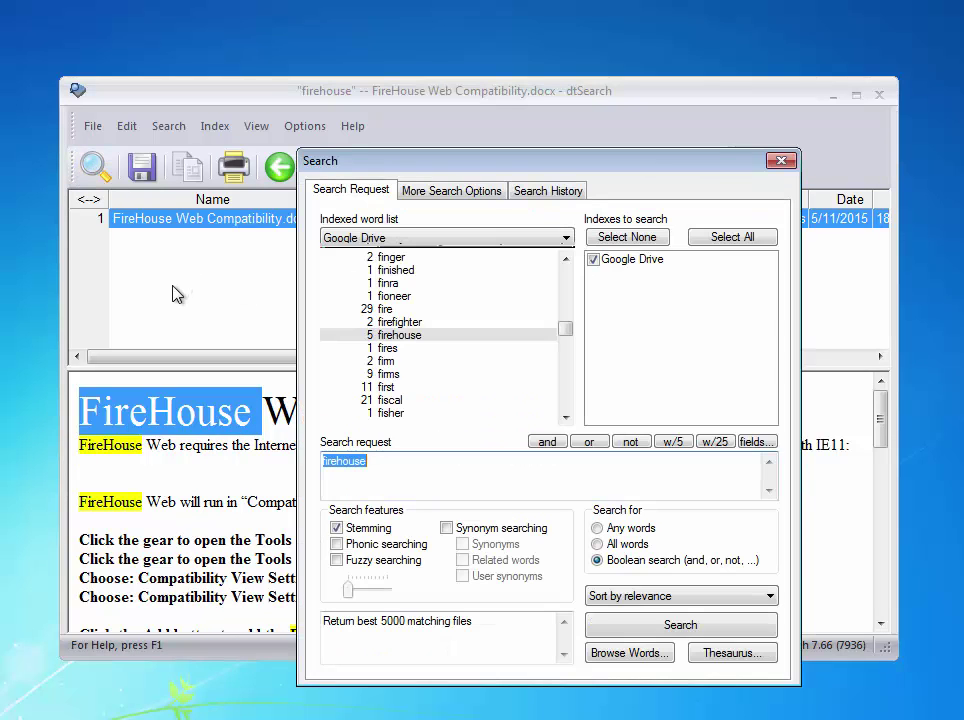